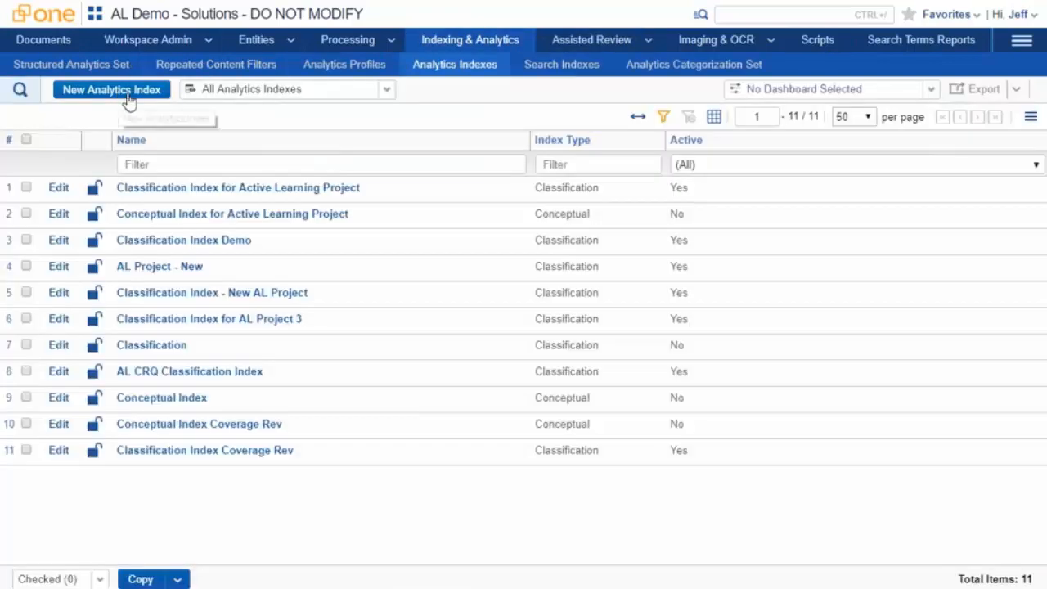
Start a new analytics index of type Classification named "classif index" and expand its advanced settings.
double_click(570, 214)
left_click(553, 215)
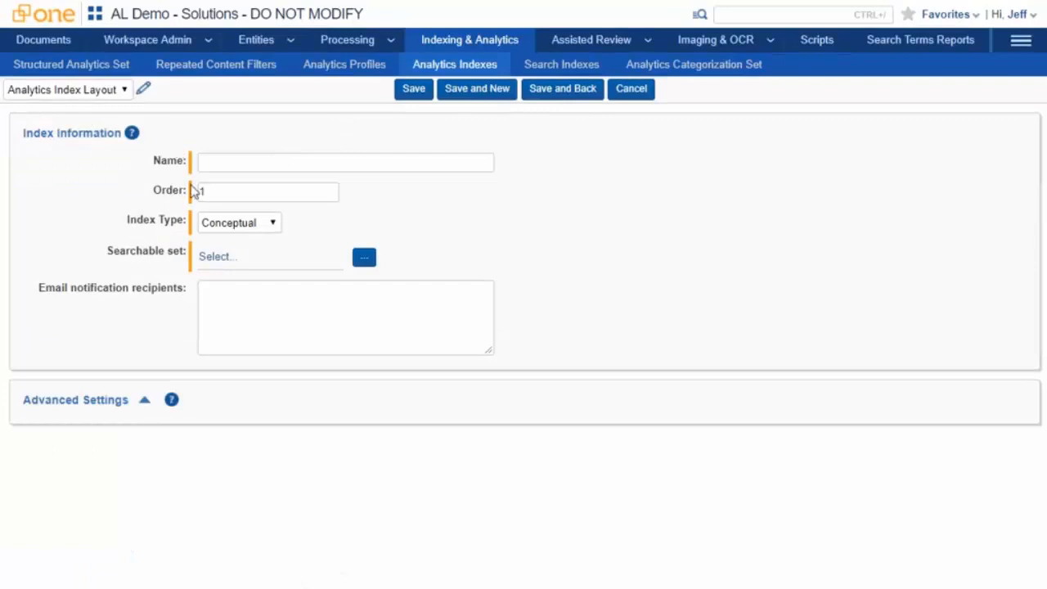
left_click(144, 400)
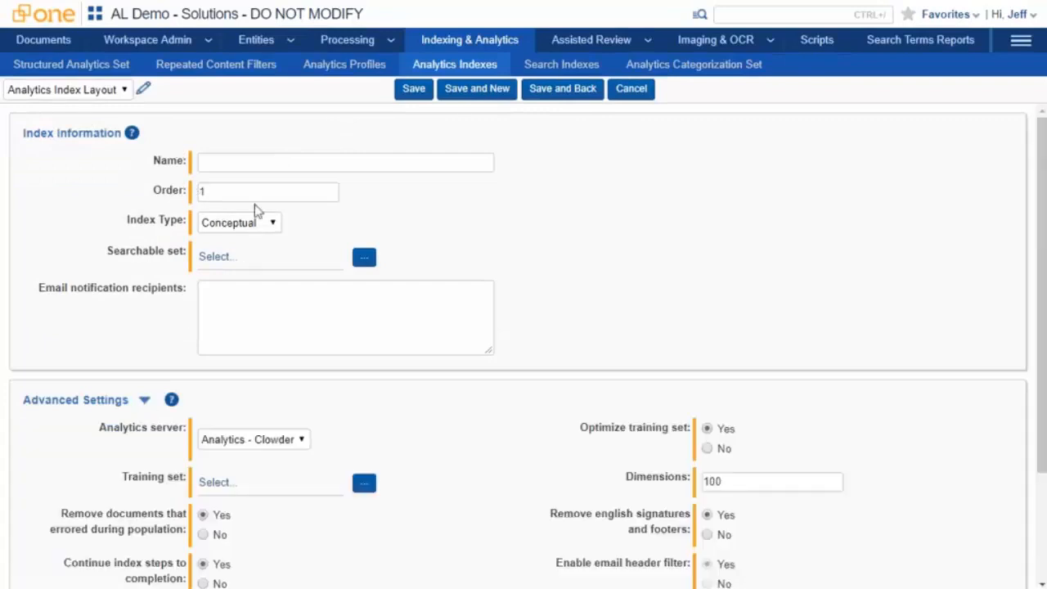
left_click(255, 226)
left_click(243, 255)
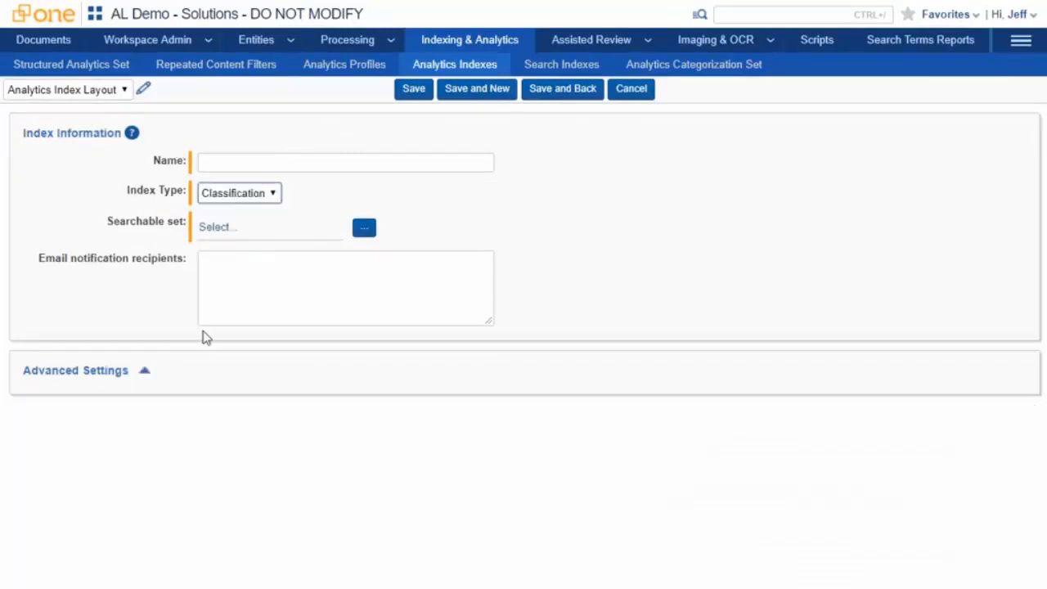
left_click(144, 371)
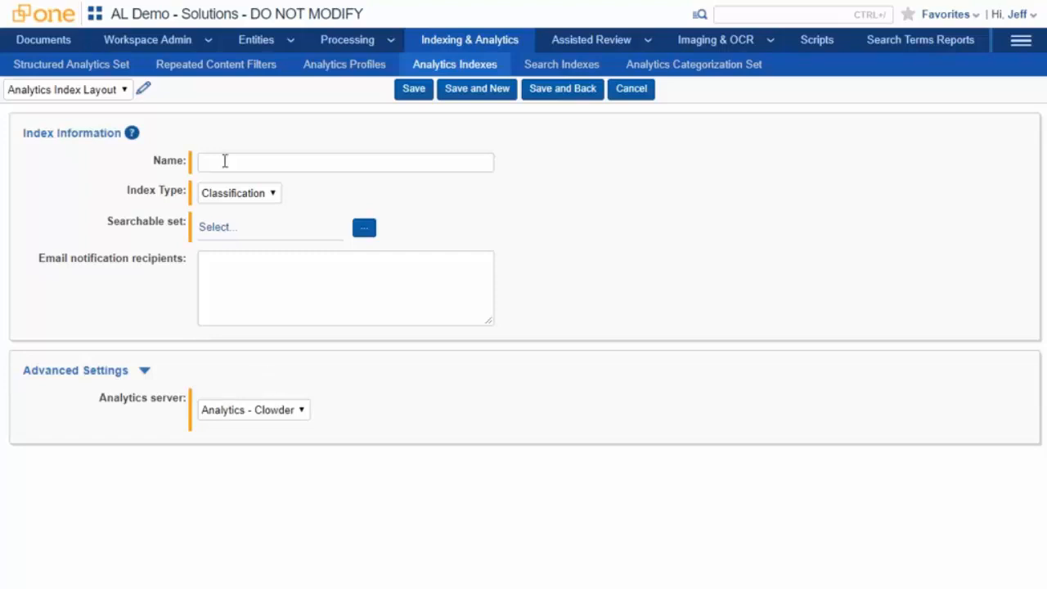
left_click(235, 168)
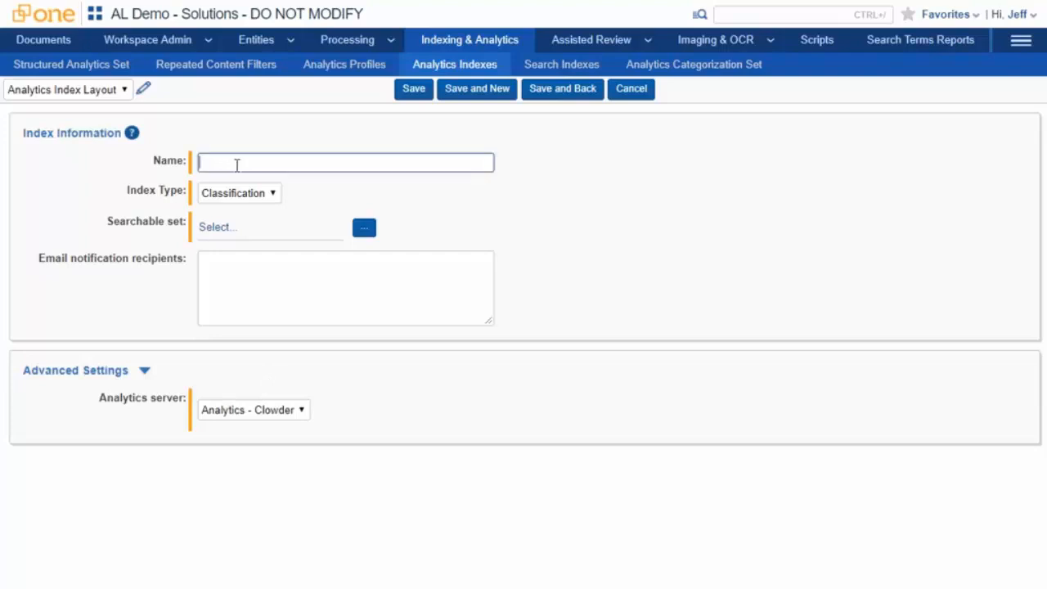
type("classif index")
Choose "Documents for CRQ AL Project - Extracted Text Only" as the index's searchable set and discard the new index without saving.
left_click(365, 230)
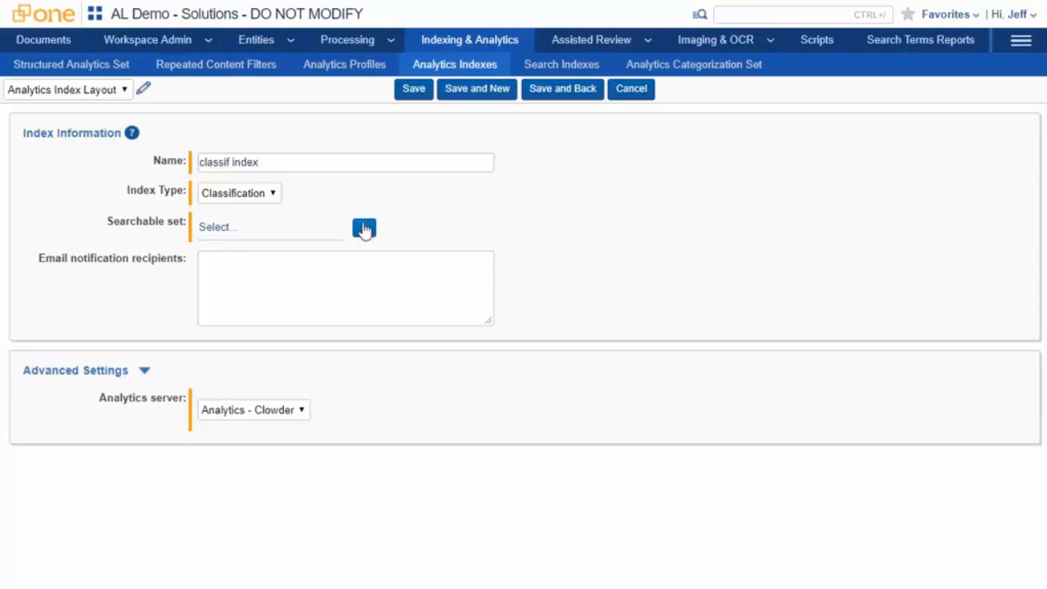
left_click_drag(644, 14, 505, 28)
left_click(370, 160)
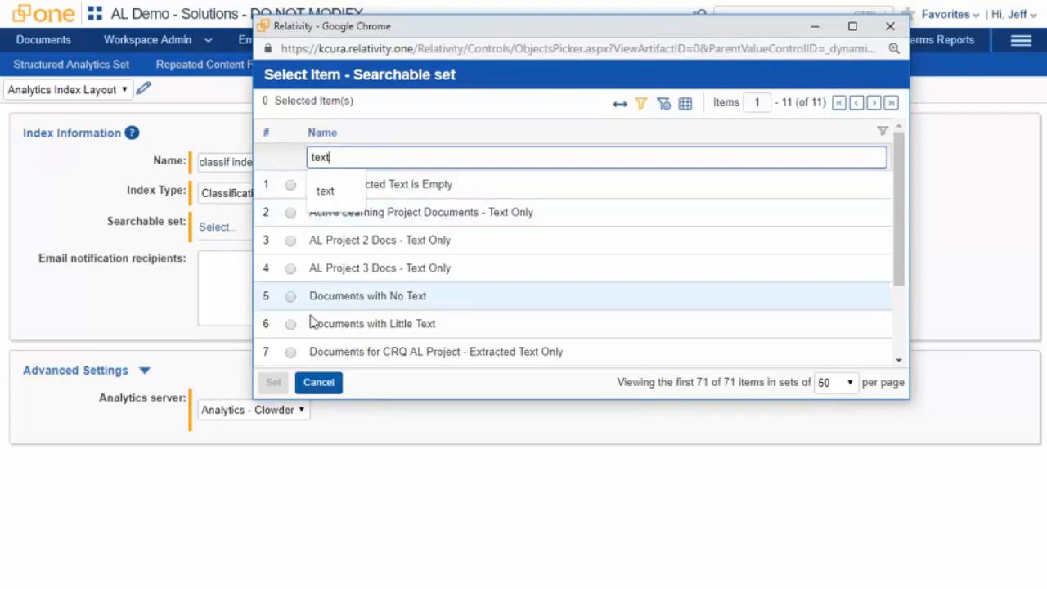
left_click(290, 353)
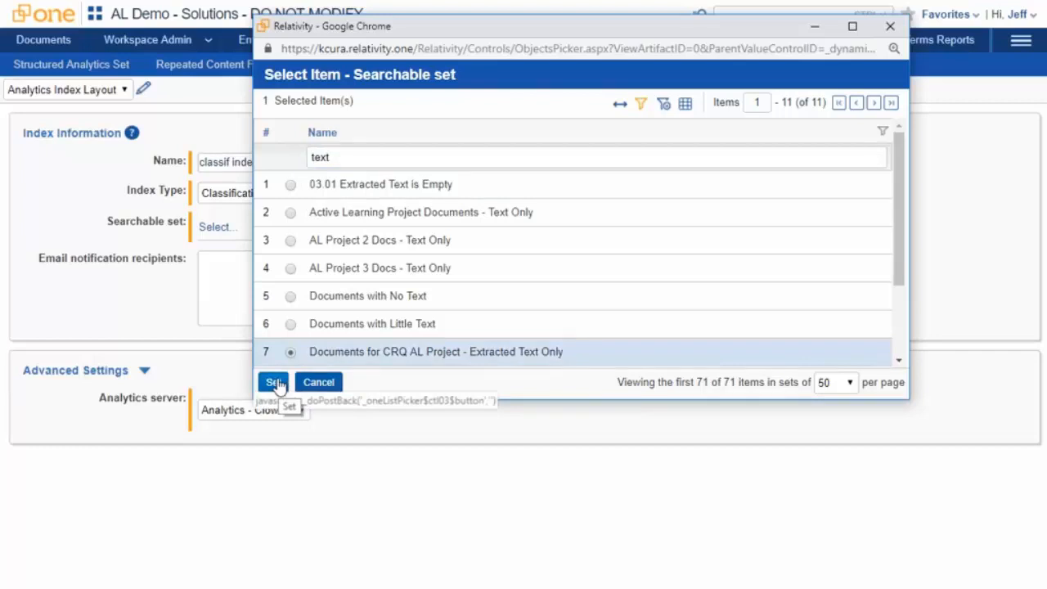
left_click(277, 384)
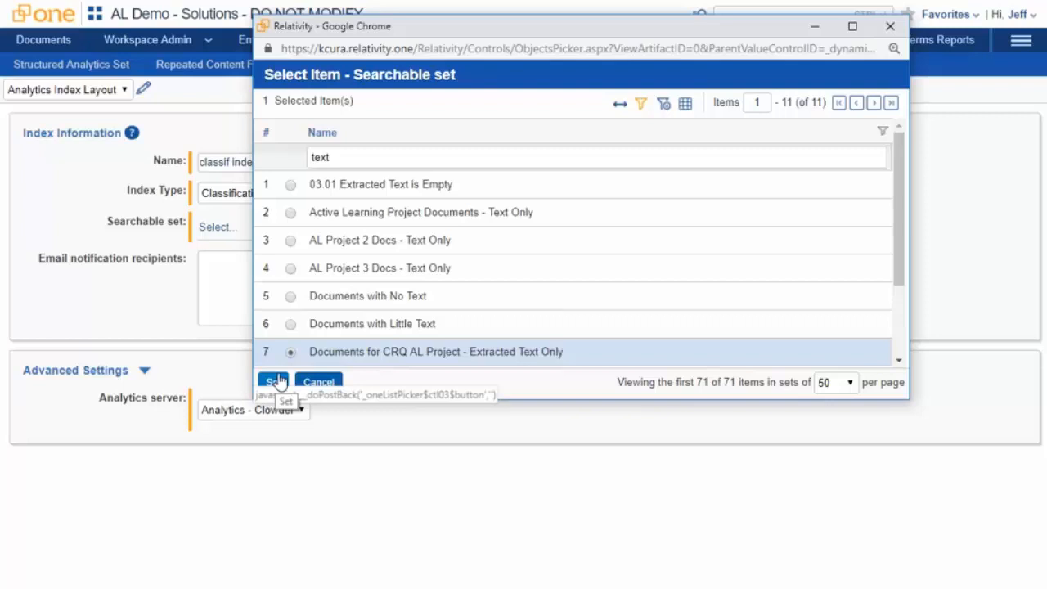
left_click(278, 382)
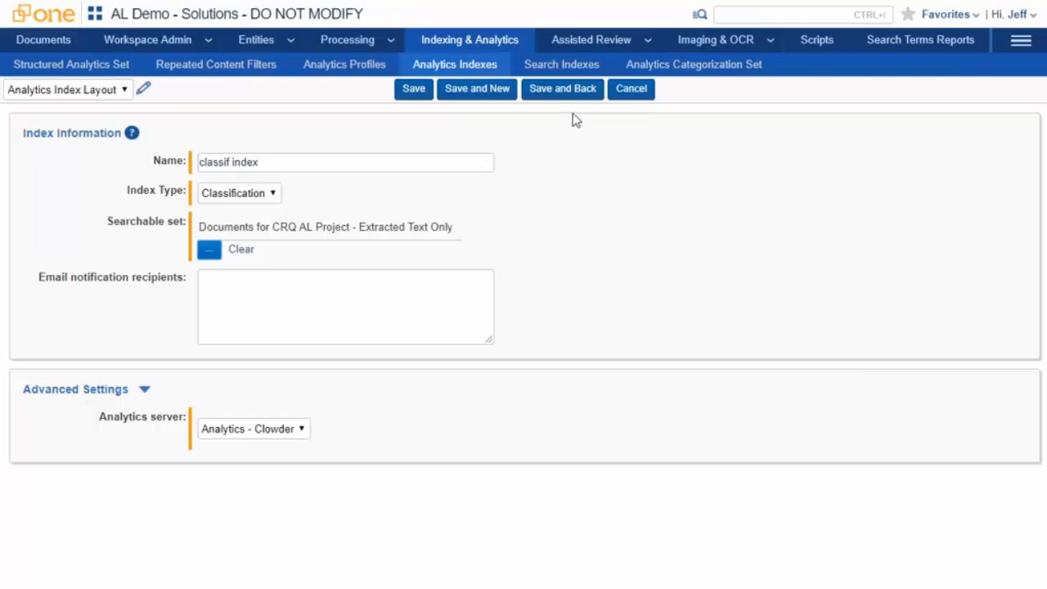
left_click(630, 90)
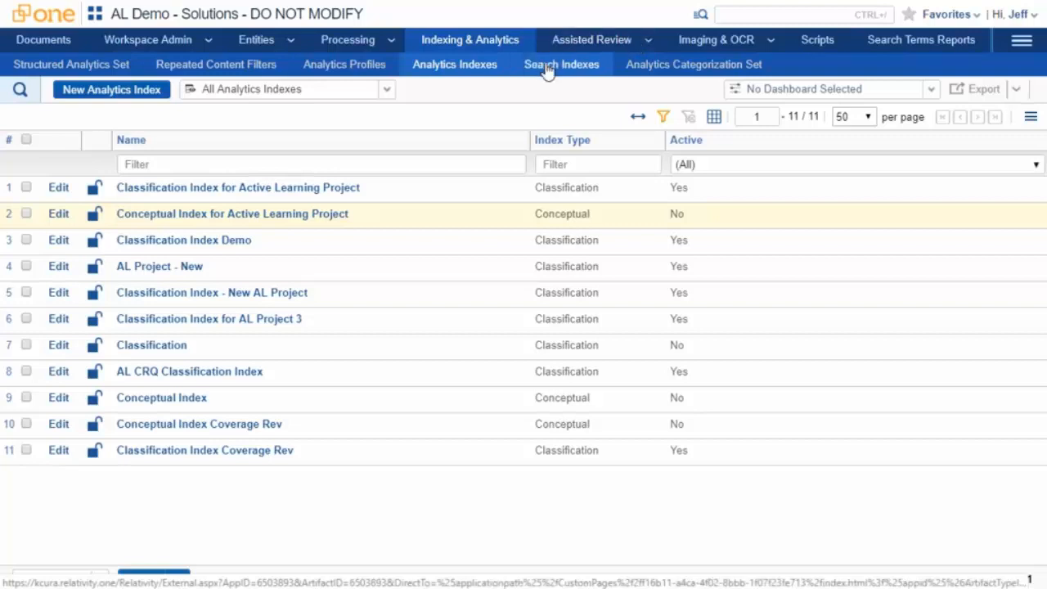
Open New AL Project from the list of active learning projects.
left_click(649, 44)
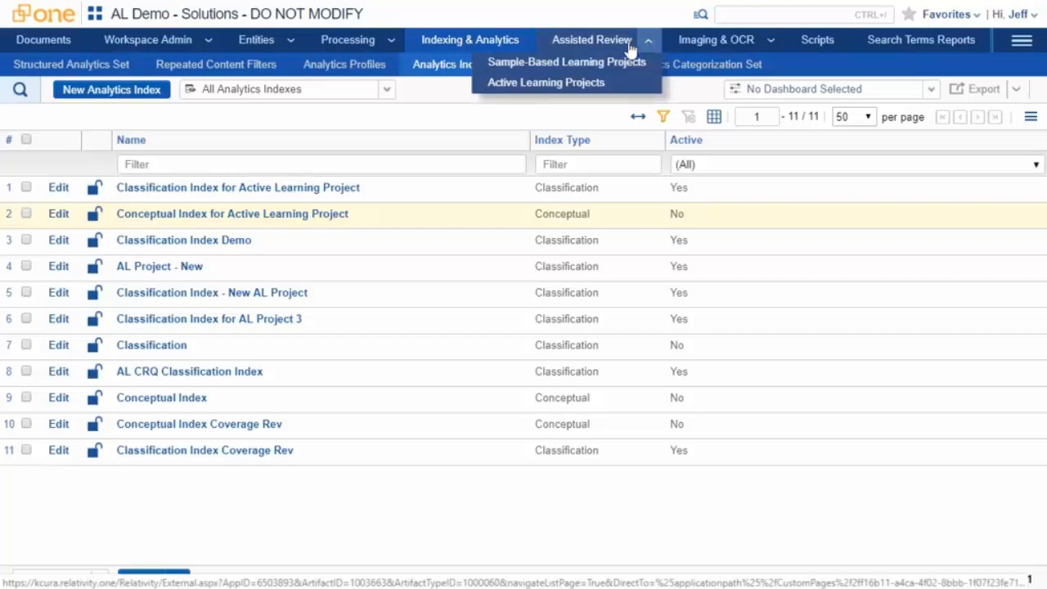
left_click(579, 86)
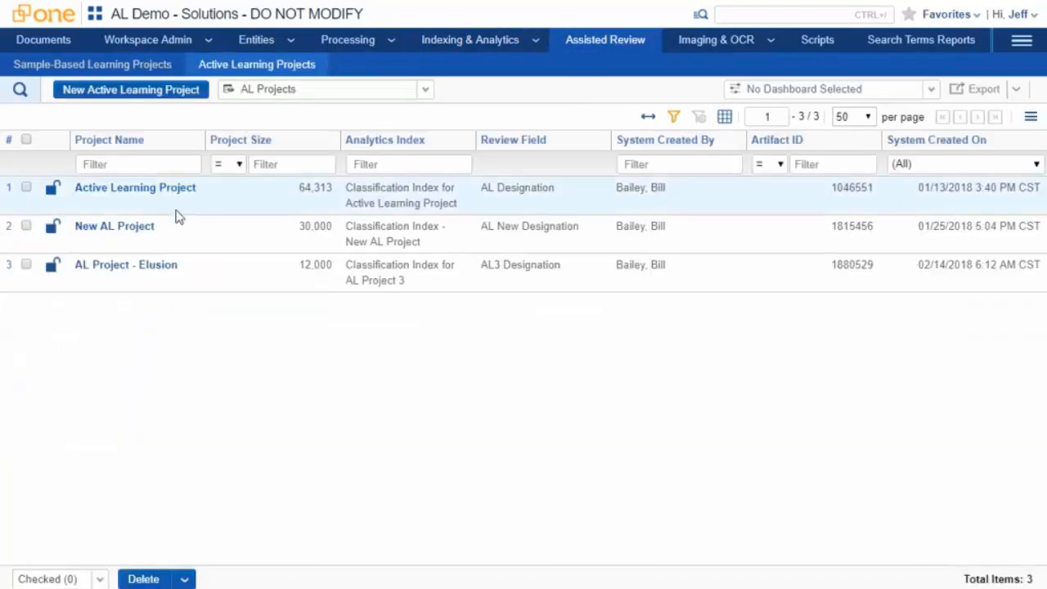
left_click(135, 235)
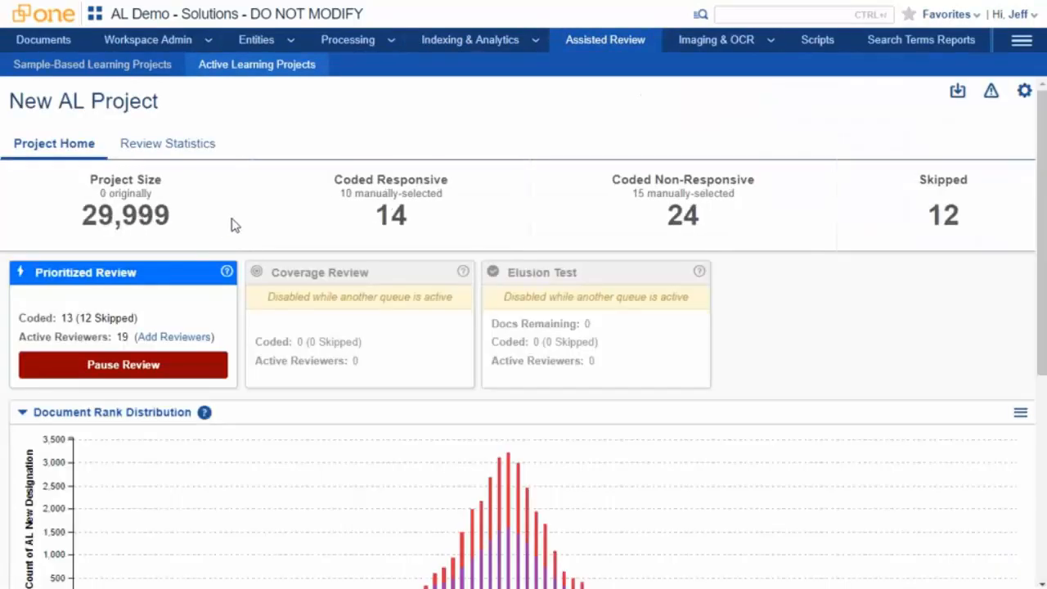
Examine the project settings for the analytics index, review field and positive choice, and close them.
left_click(1027, 92)
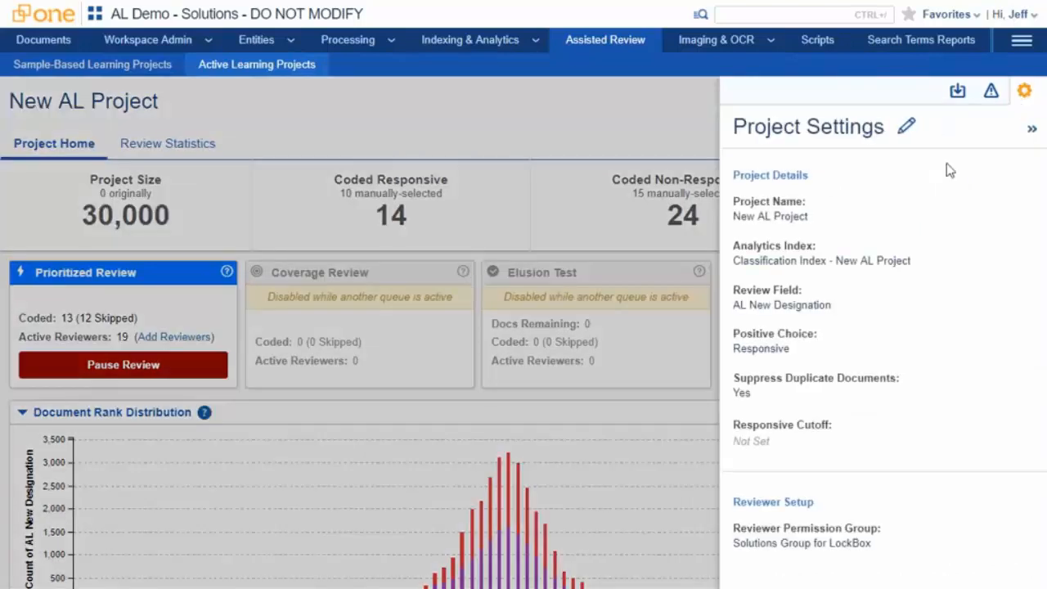
double_click(744, 262)
triple_click(745, 262)
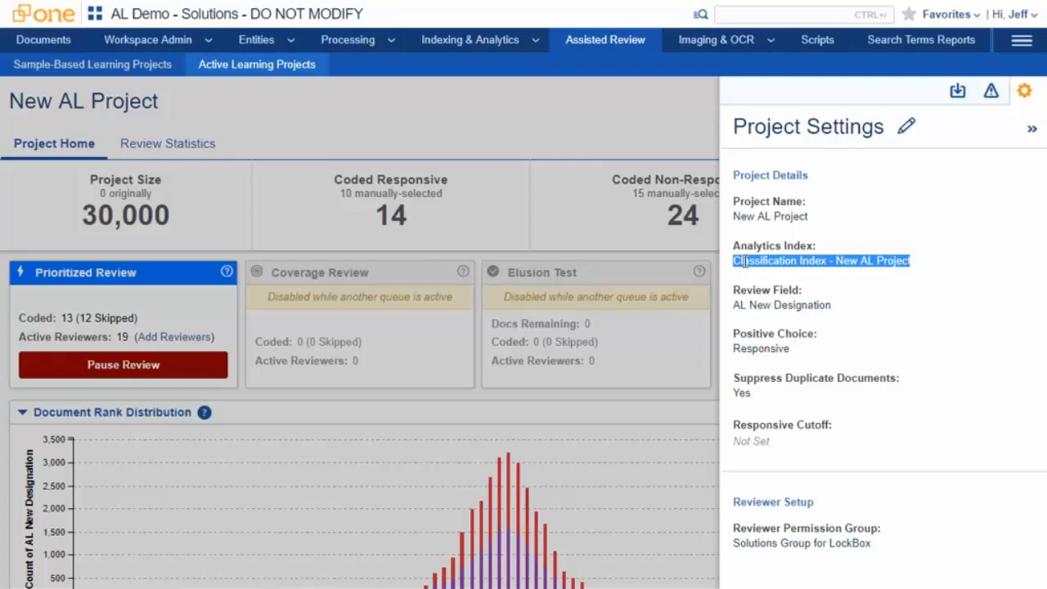
triple_click(761, 305)
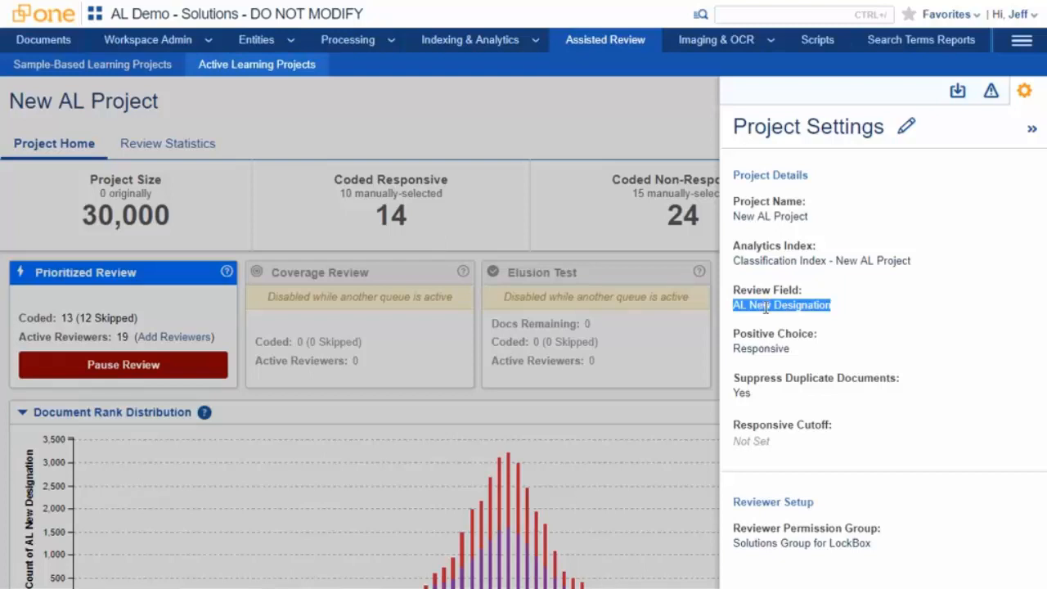
double_click(761, 347)
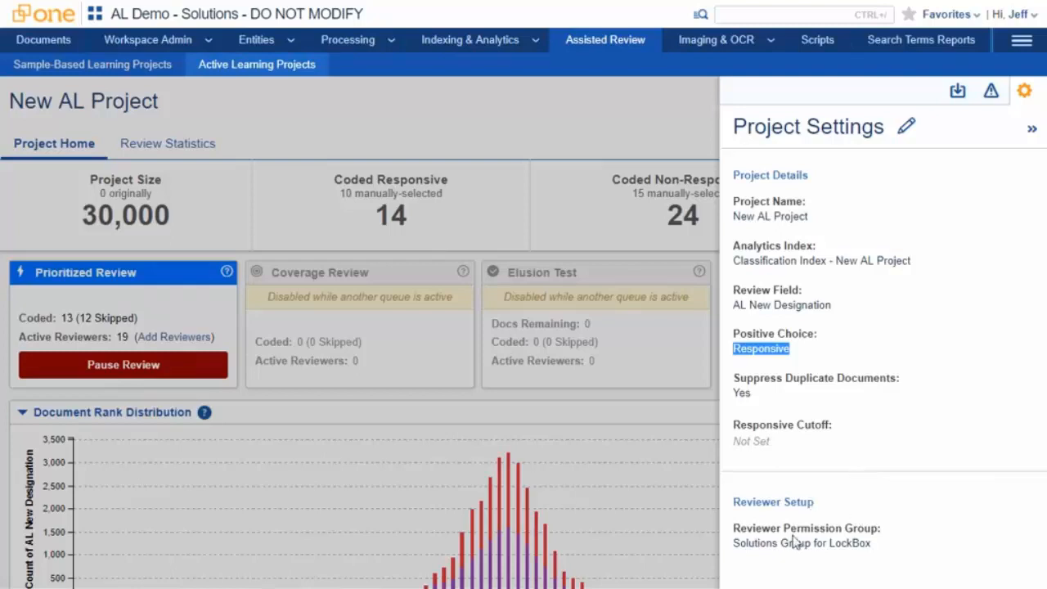
left_click(1032, 134)
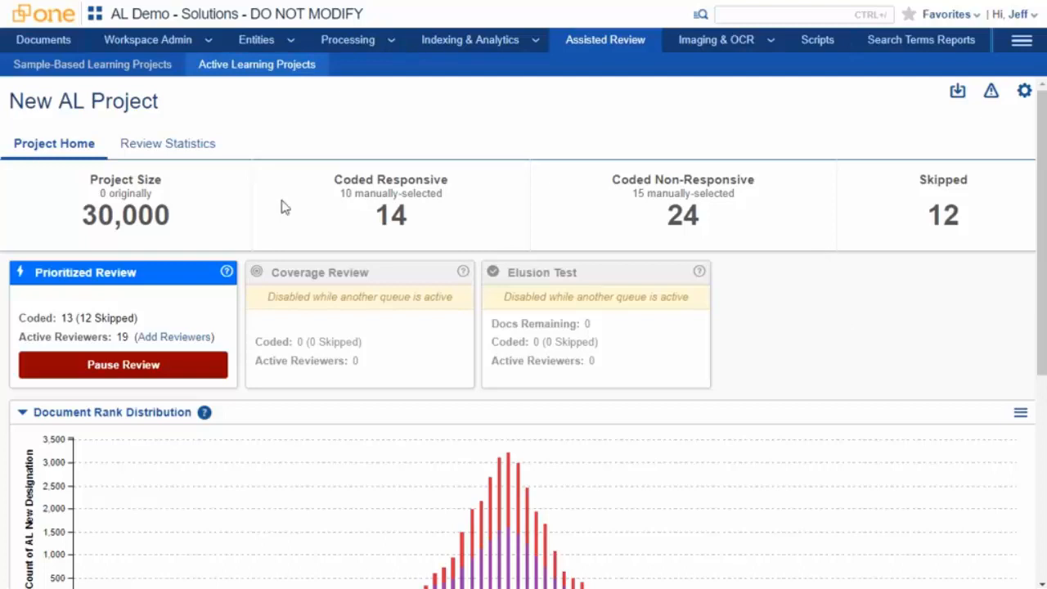
Examine the Coded Responsive and Coded Non-Responsive counts on the project home.
double_click(386, 214)
left_click_drag(704, 219, 679, 214)
left_click(672, 217)
Isolate Responsive documents in the Document Rank Distribution chart and bring back only Not Reviewed and Non-Responsive.
scroll(660, 311, "down", 4)
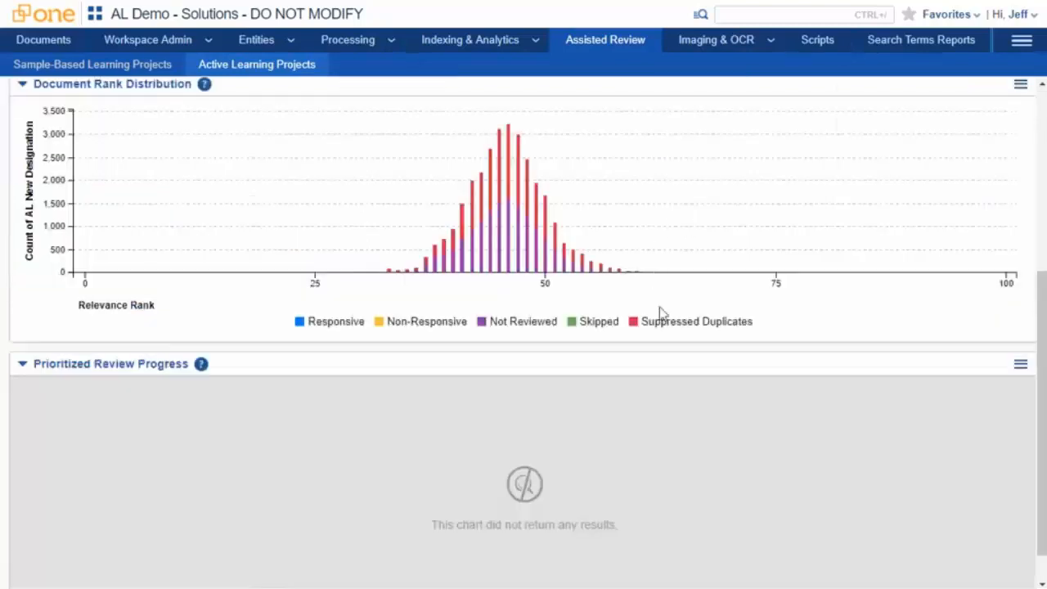
left_click(648, 323)
scroll(672, 253, "up", 2)
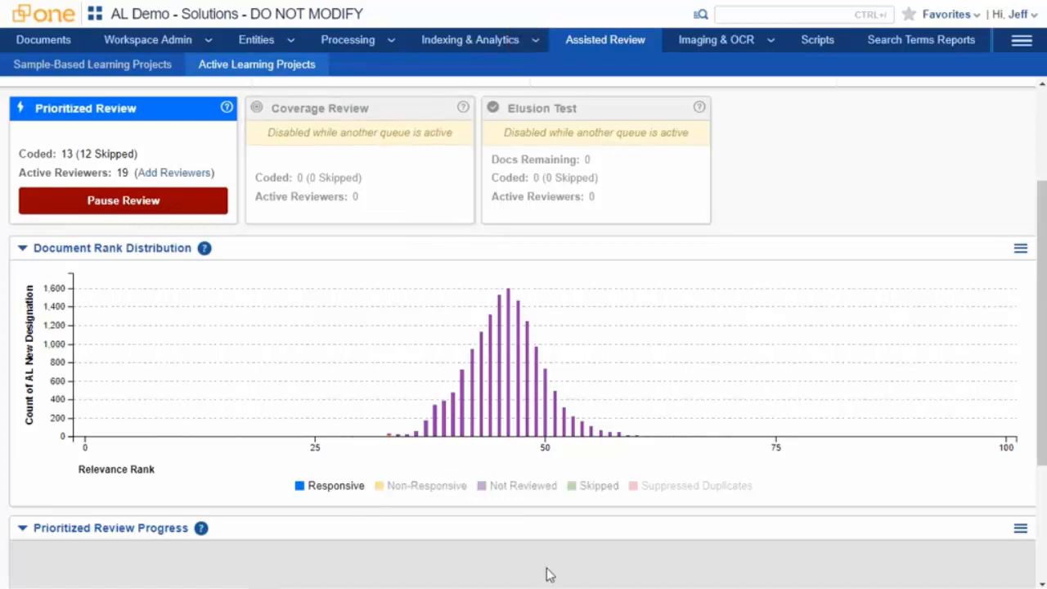
left_click(521, 490)
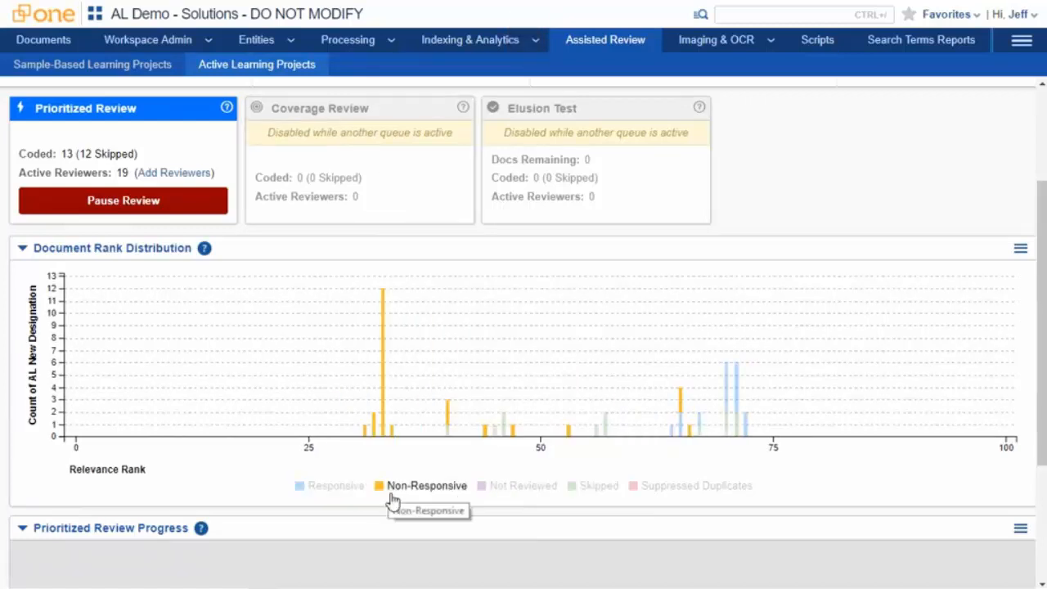
left_click(335, 488)
left_click(582, 489)
left_click(337, 491)
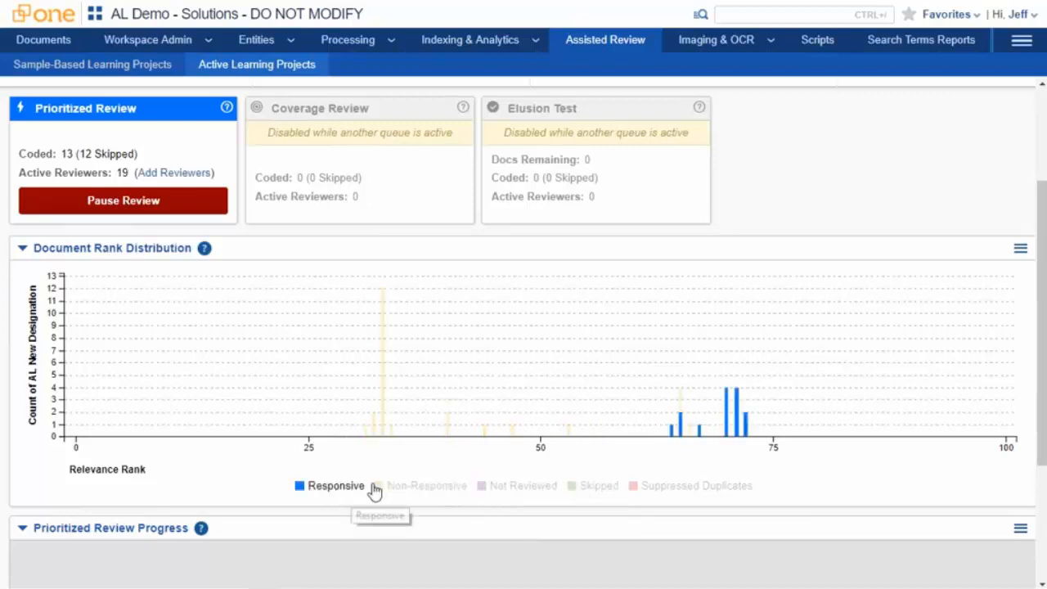
left_click(415, 488)
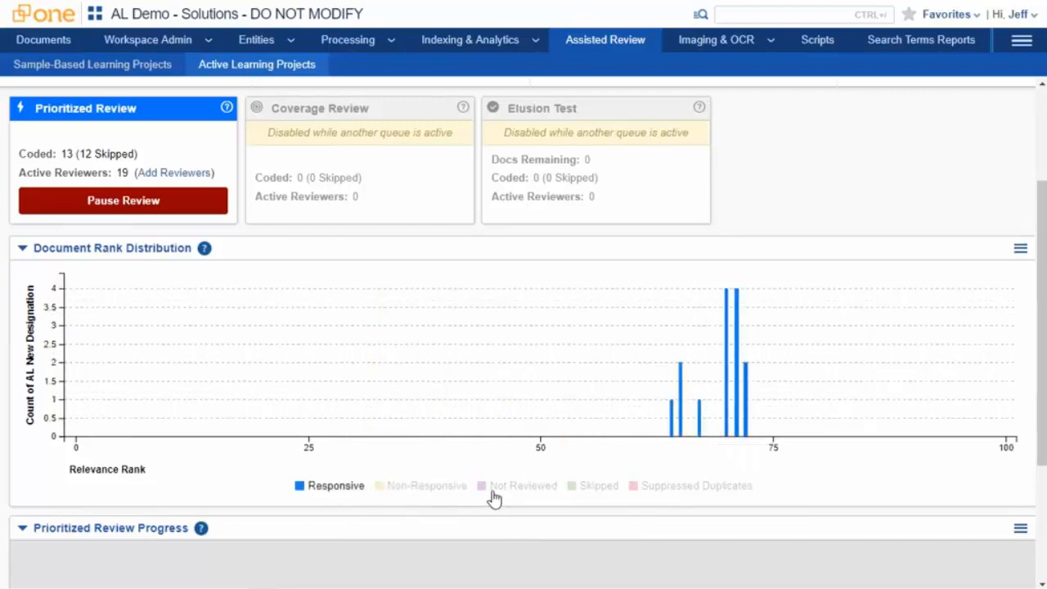
left_click(498, 489)
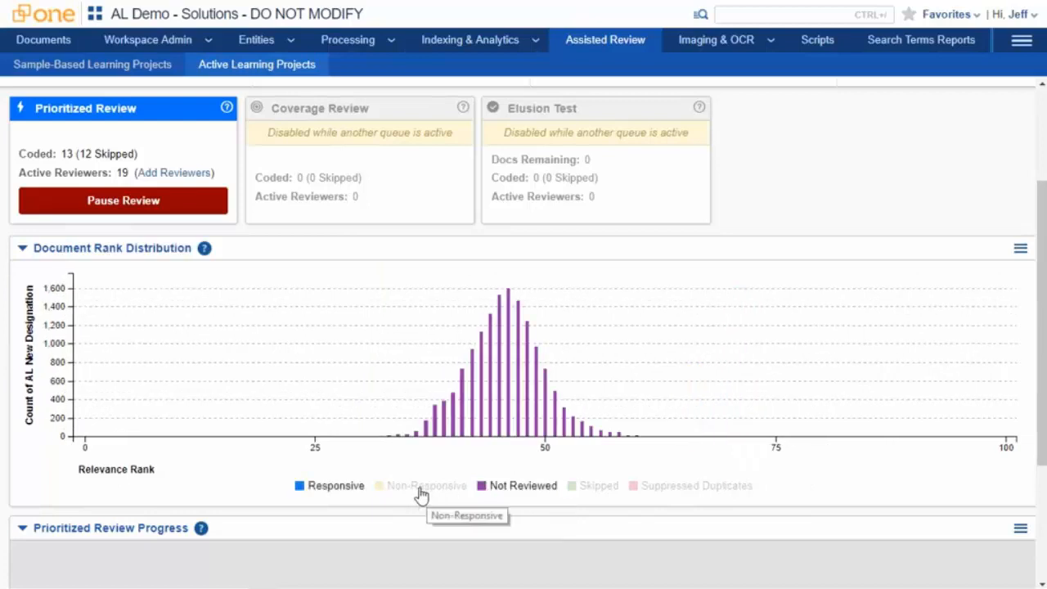
left_click(420, 491)
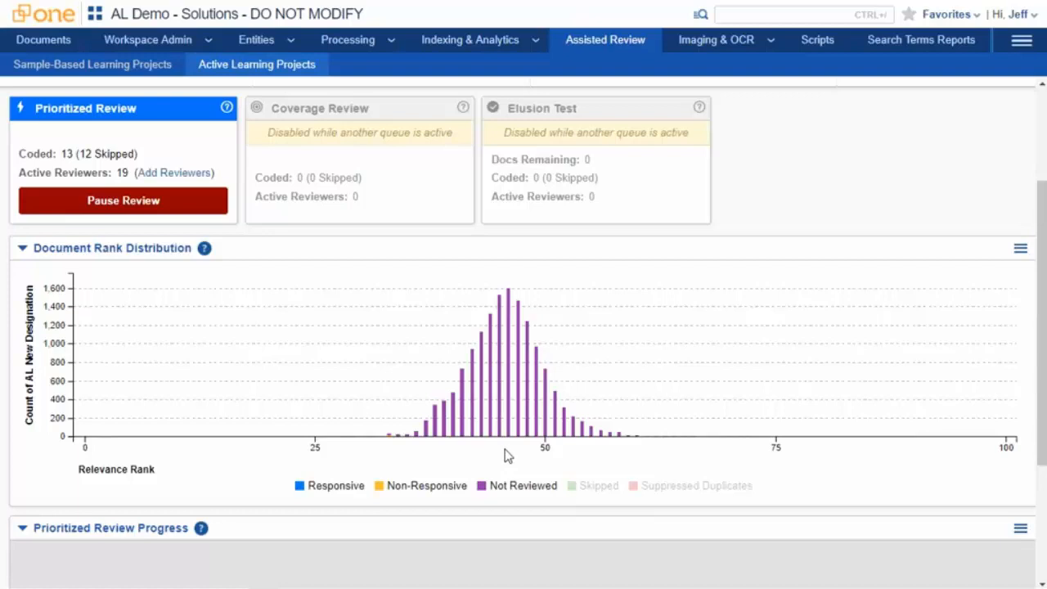
Open the Prioritized Review reviewer list for editing, remove one reviewer and add the same person back.
scroll(504, 456, "up", 2)
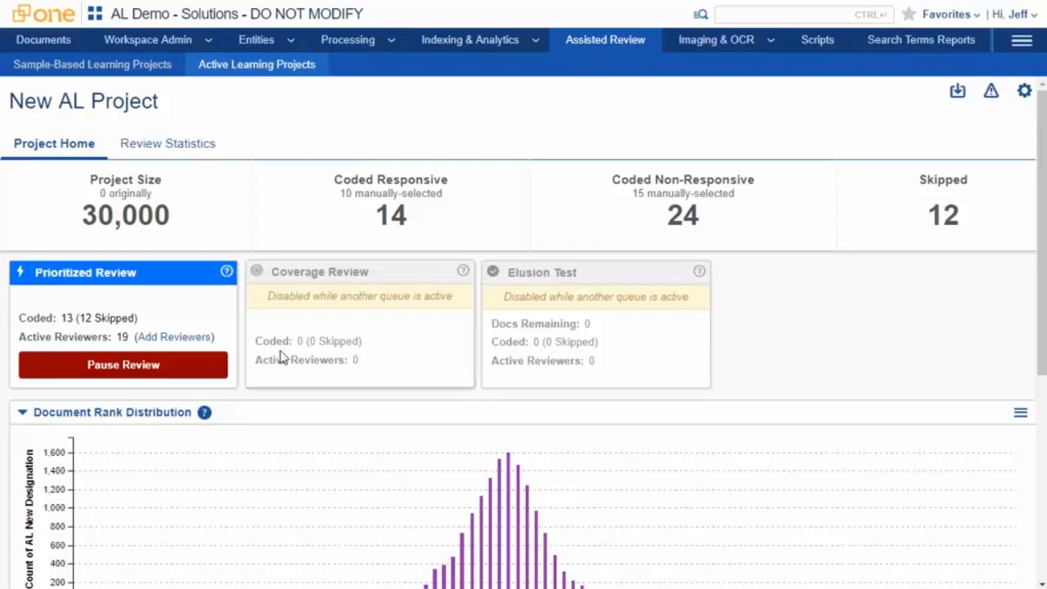
scroll(290, 350, "down", 2)
scroll(286, 234, "up", 1)
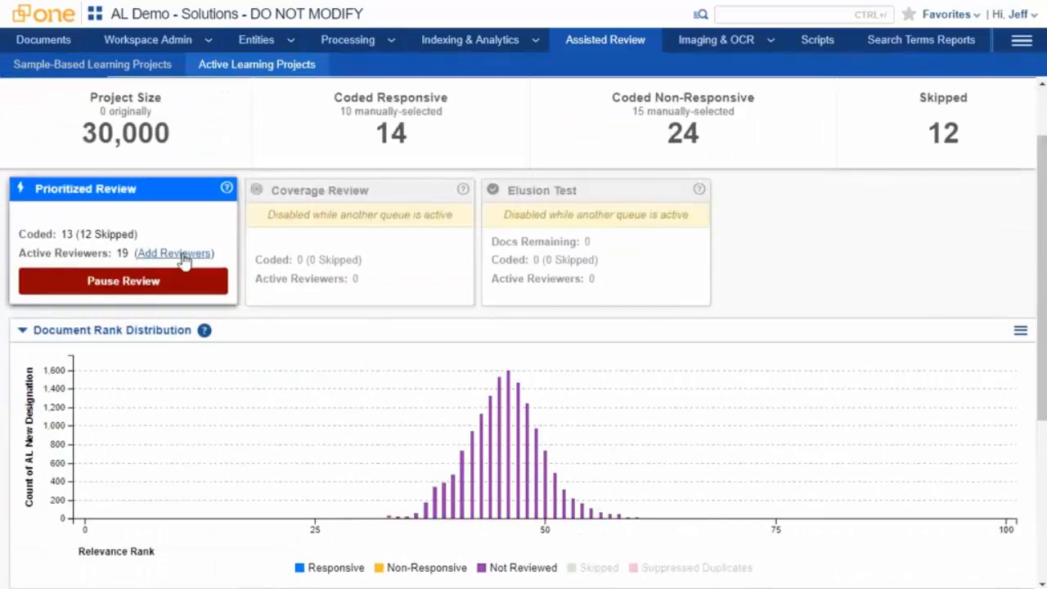
left_click(175, 254)
scroll(174, 270, "up", 4)
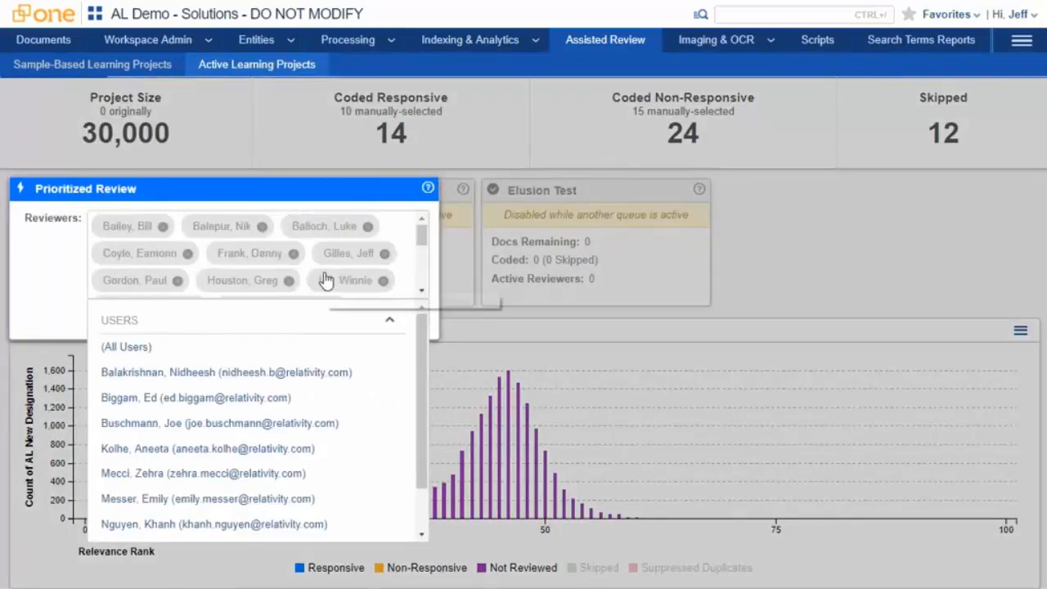
left_click(384, 254)
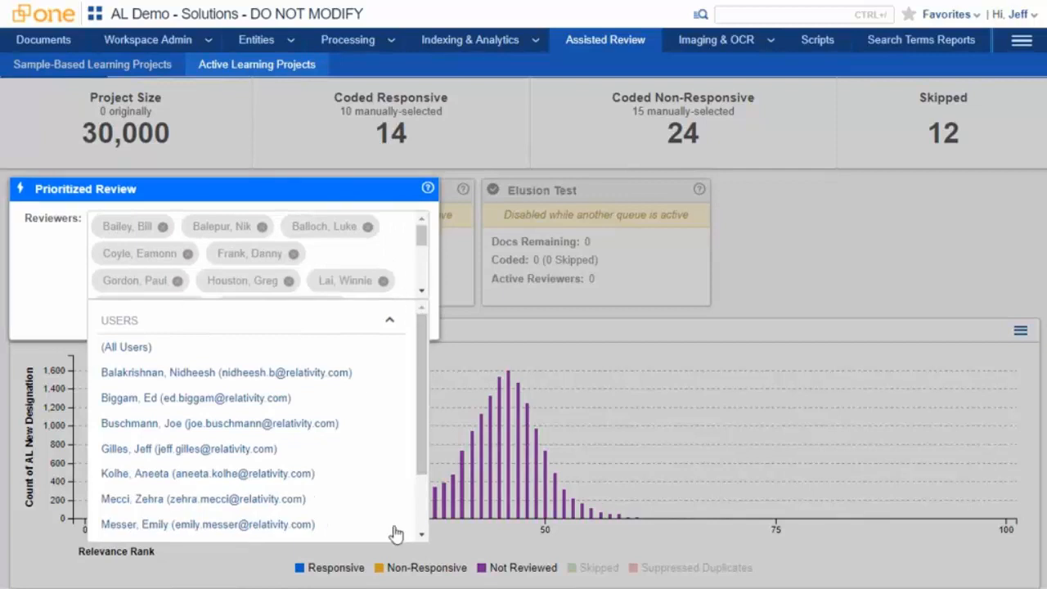
scroll(304, 499, "down", 2)
scroll(304, 509, "up", 2)
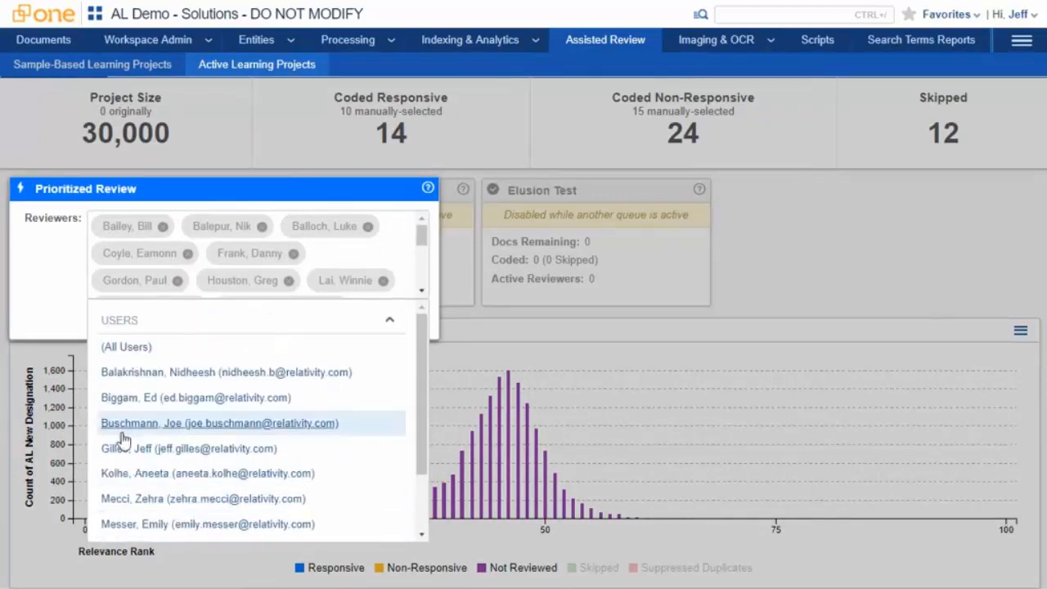
left_click(123, 450)
scroll(374, 273, "down", 2)
scroll(369, 273, "up", 2)
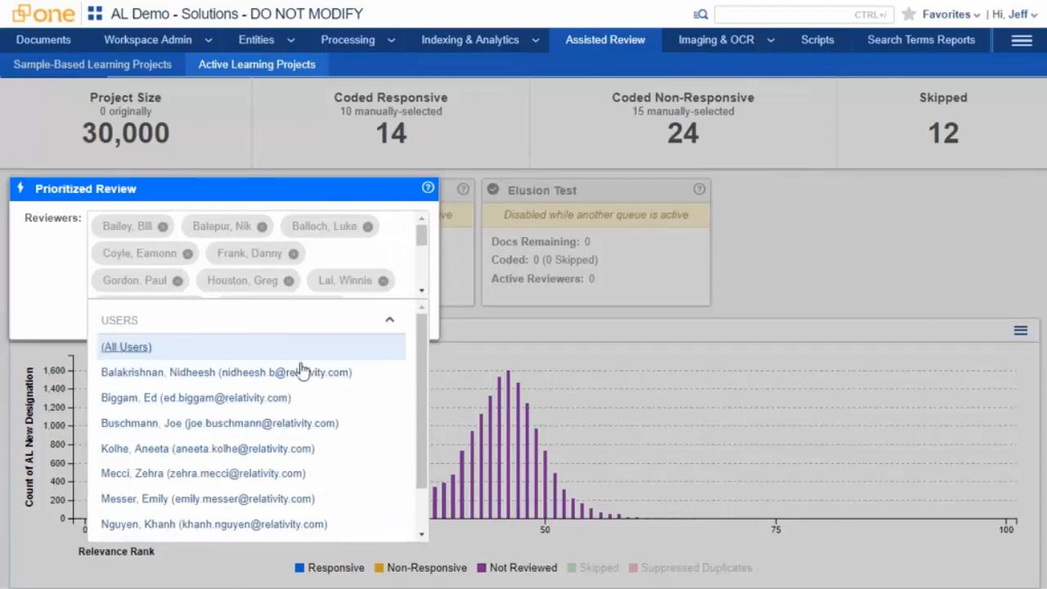
Add all users as Prioritized Review reviewers and cancel the reviewer changes.
left_click(139, 350)
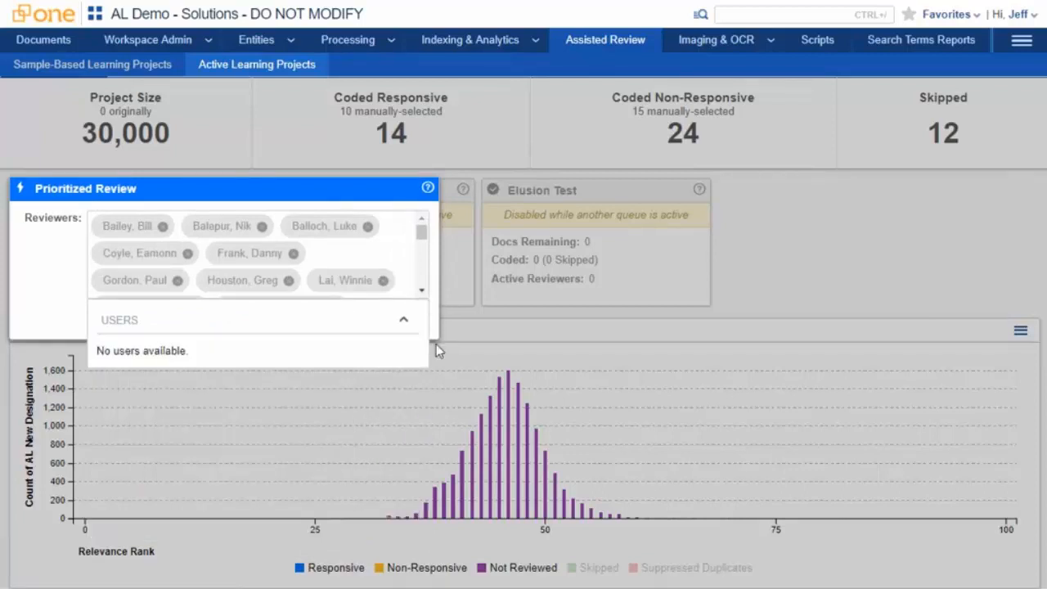
left_click(399, 198)
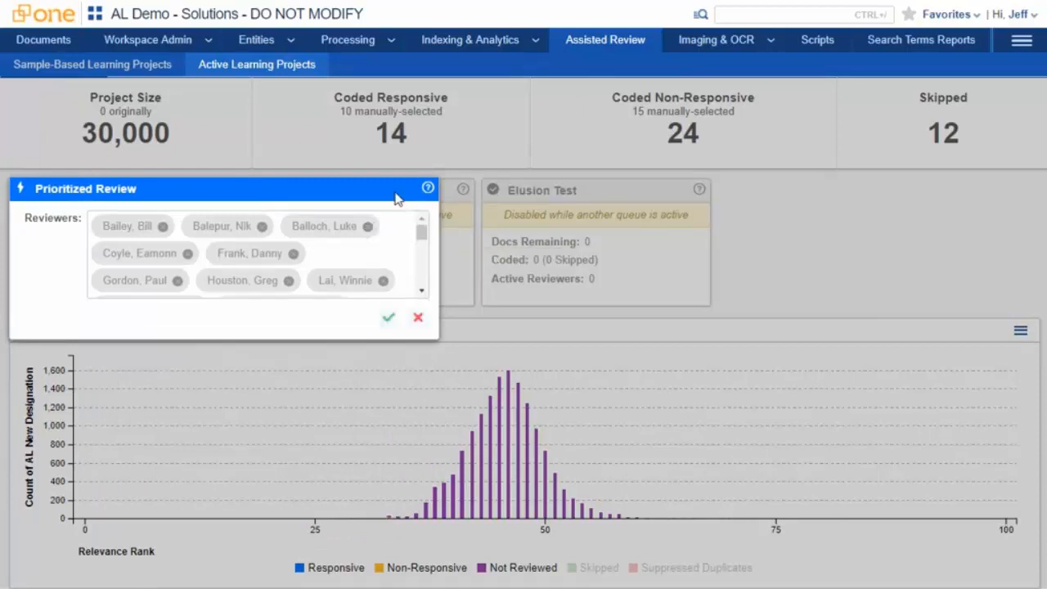
left_click(418, 318)
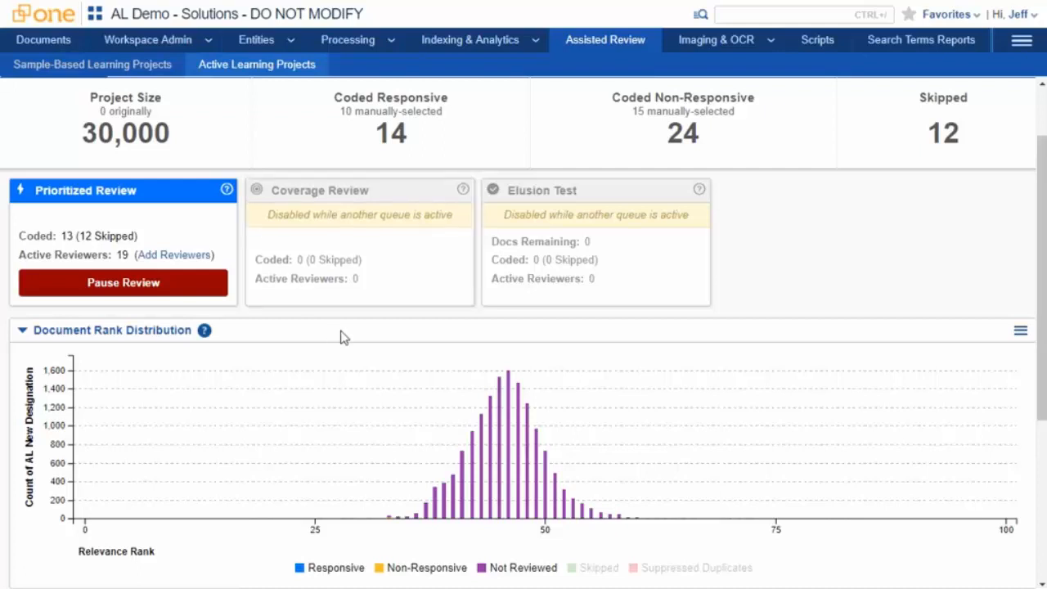
Look over the project home charts, then examine the Manually-Selected and Prioritized Review summaries in the project's review statistics.
scroll(345, 339, "down", 2)
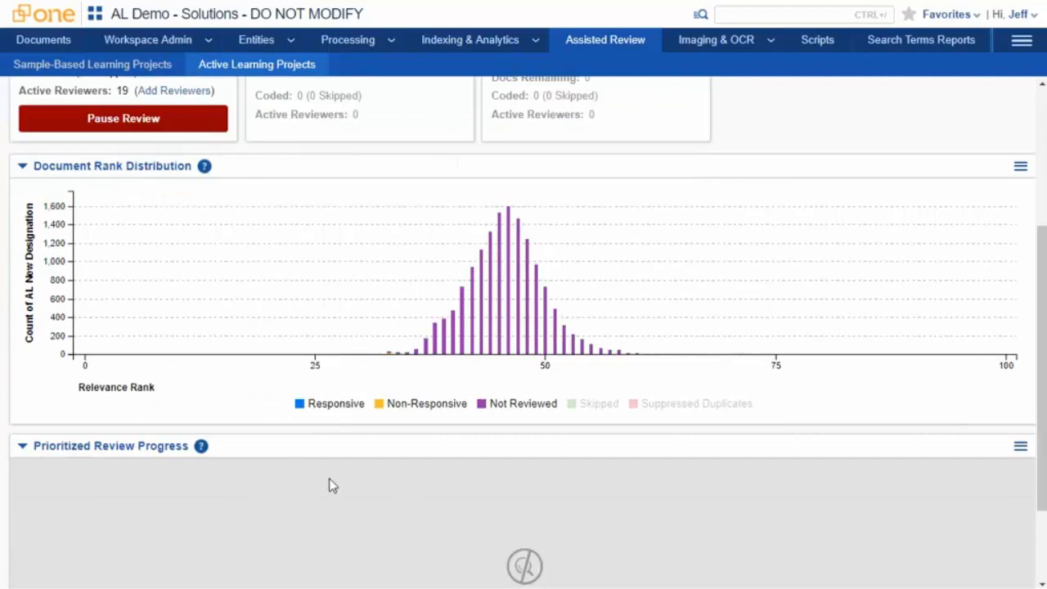
scroll(325, 482, "down", 1)
scroll(328, 483, "up", 1)
scroll(333, 481, "up", 1)
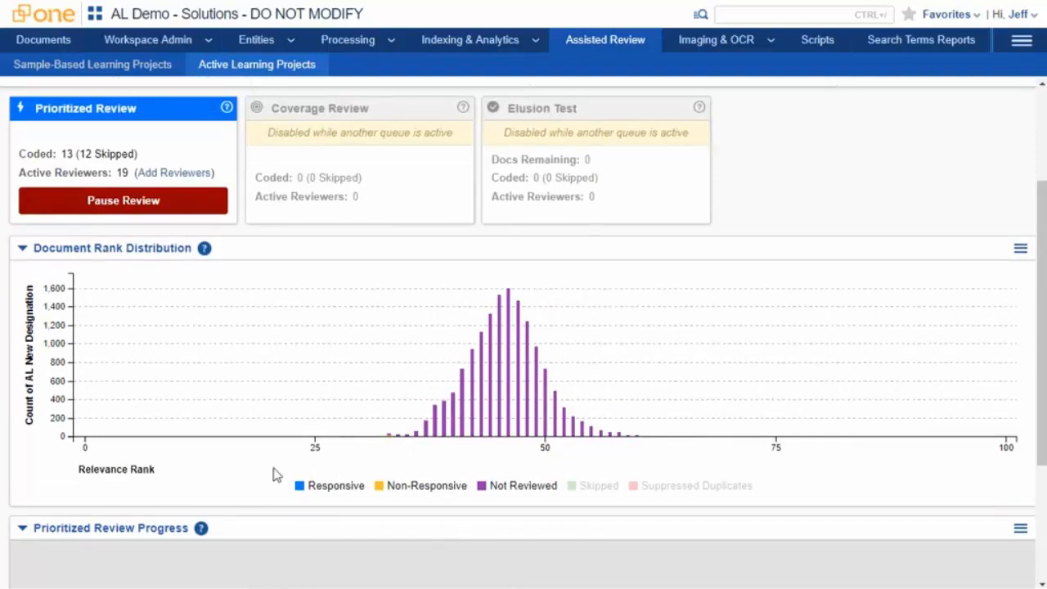
scroll(277, 475, "up", 2)
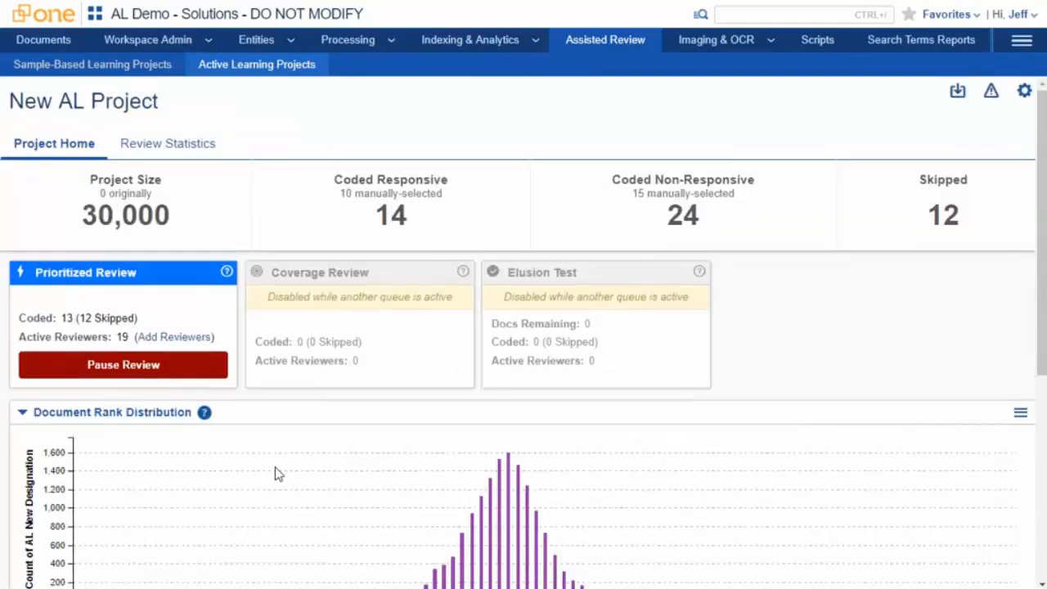
left_click(167, 143)
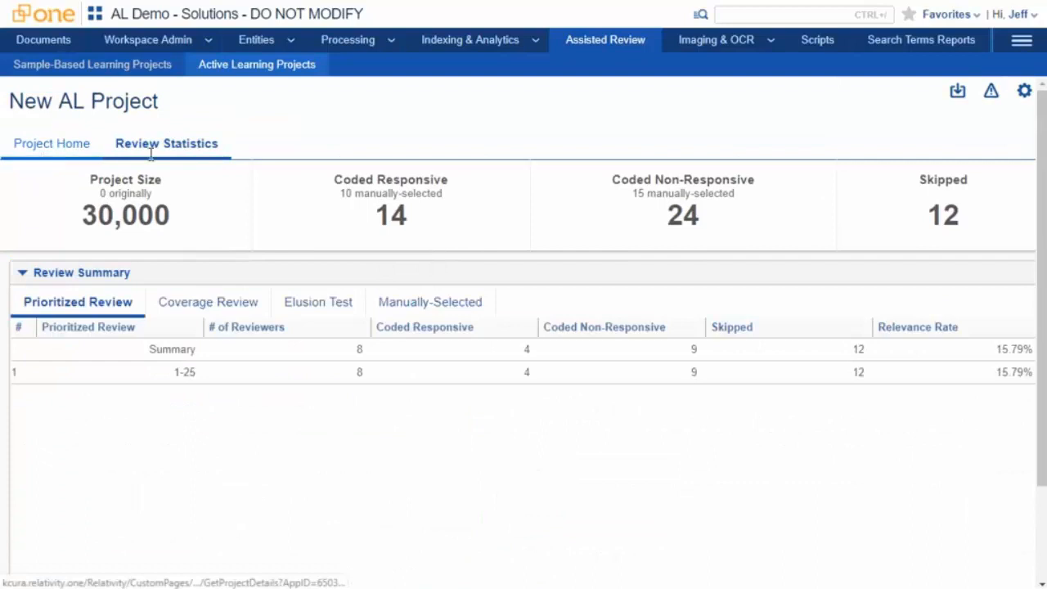
left_click(422, 305)
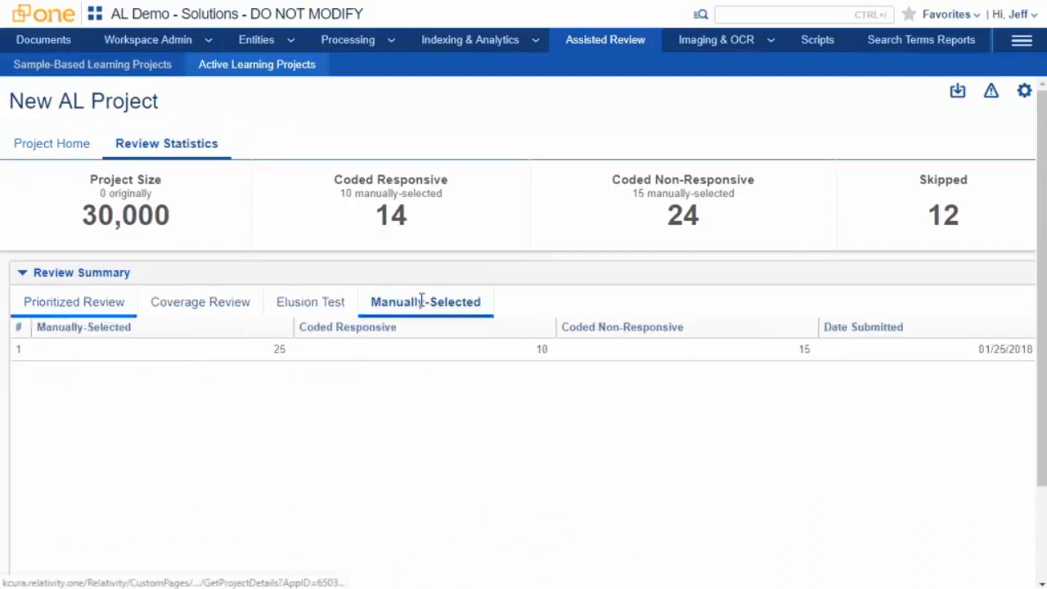
left_click(291, 309)
left_click(375, 310)
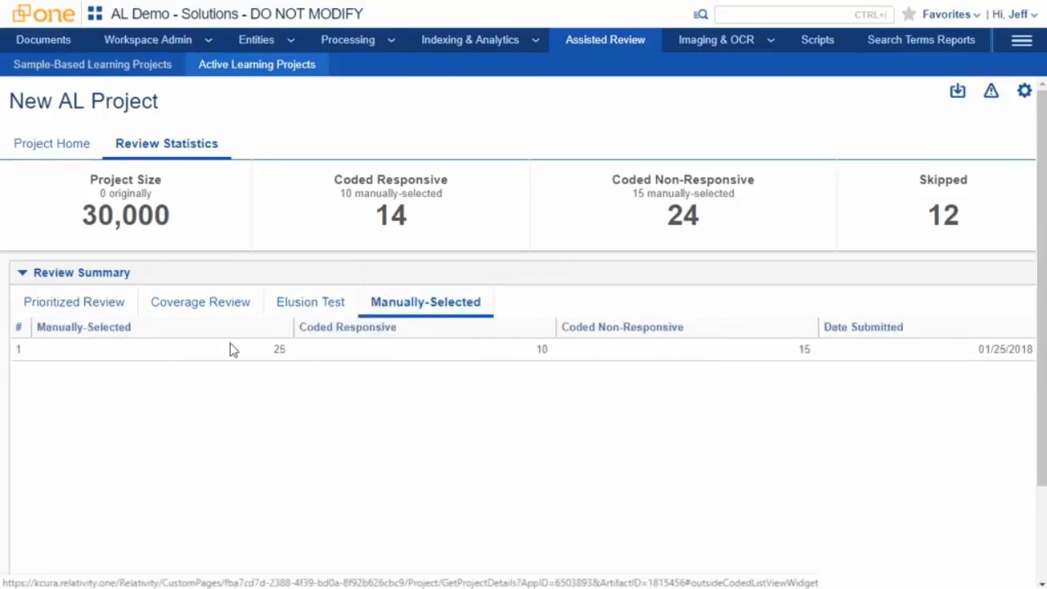
double_click(278, 349)
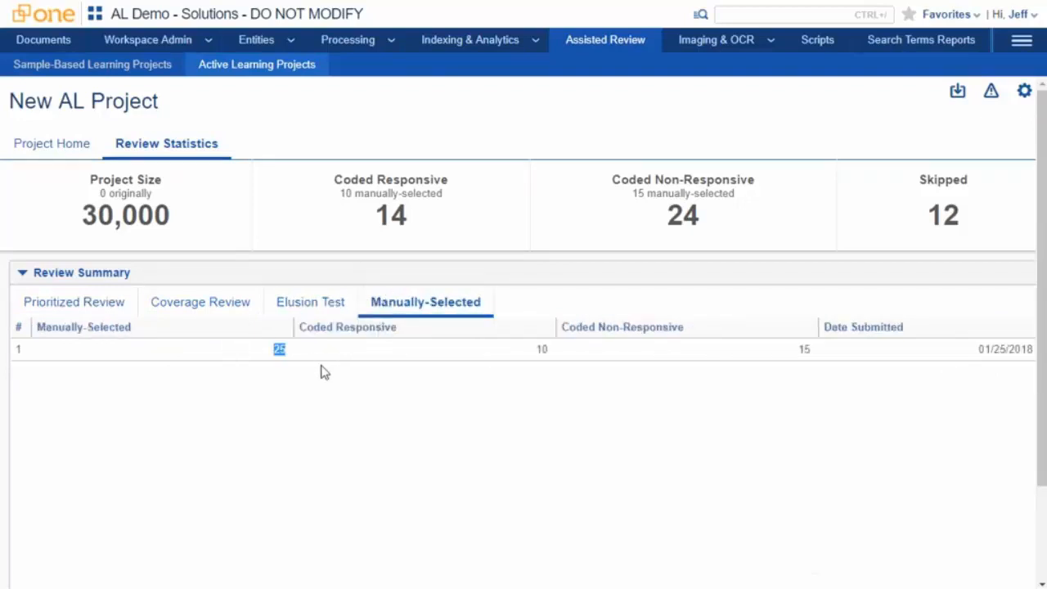
left_click(532, 350)
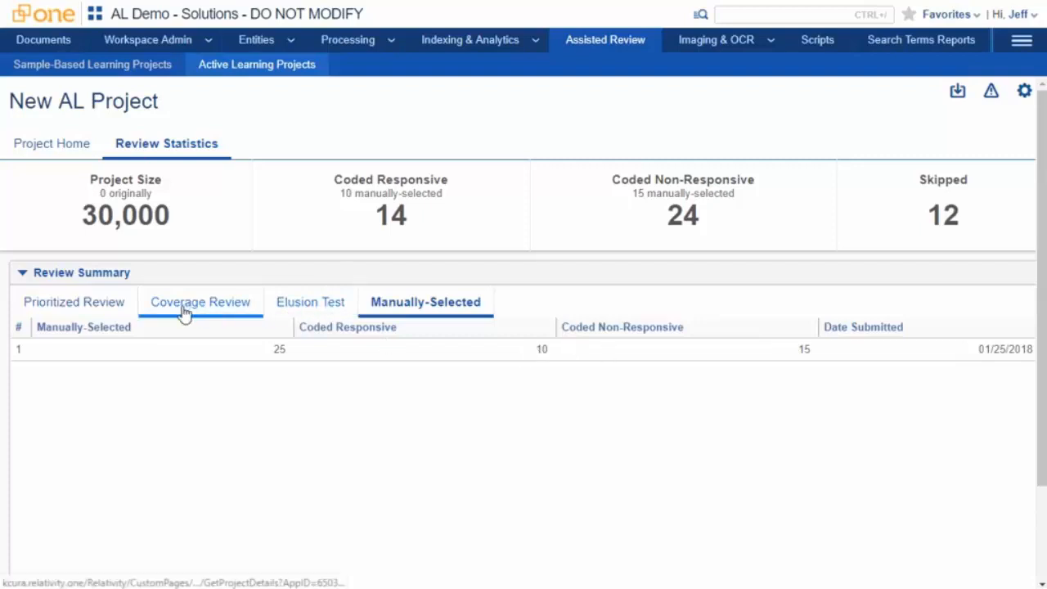
left_click(90, 304)
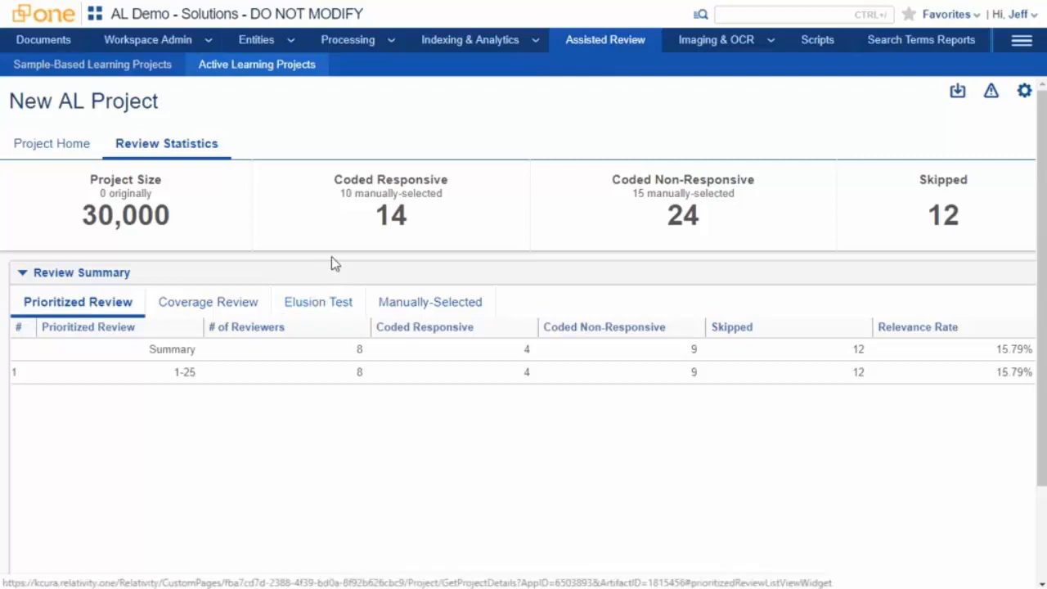
Open the document list in the New AL Project view and start reviewing the queued documents.
left_click(55, 44)
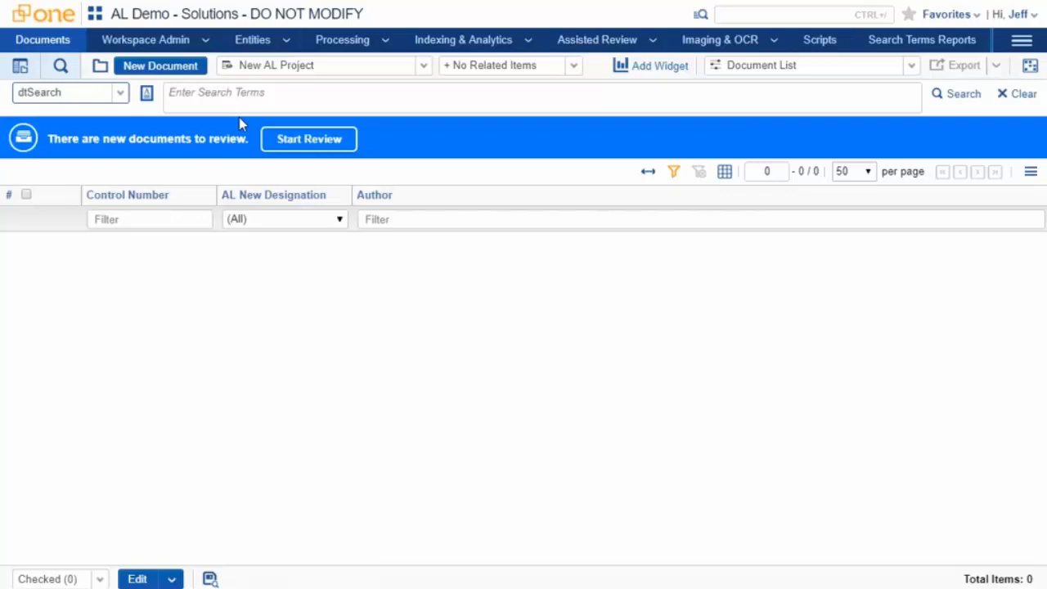
left_click(299, 69)
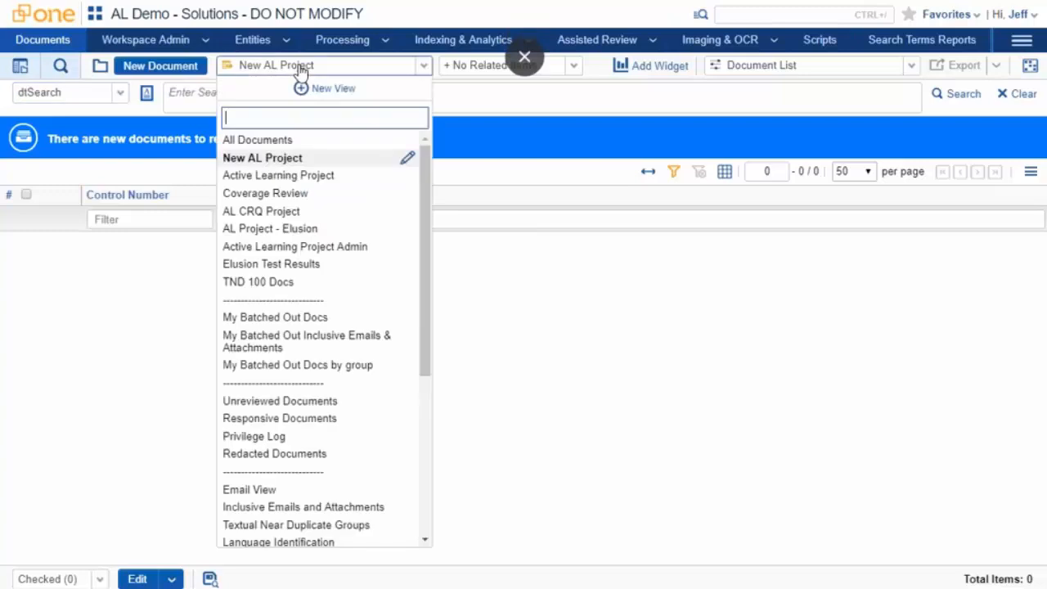
left_click(287, 160)
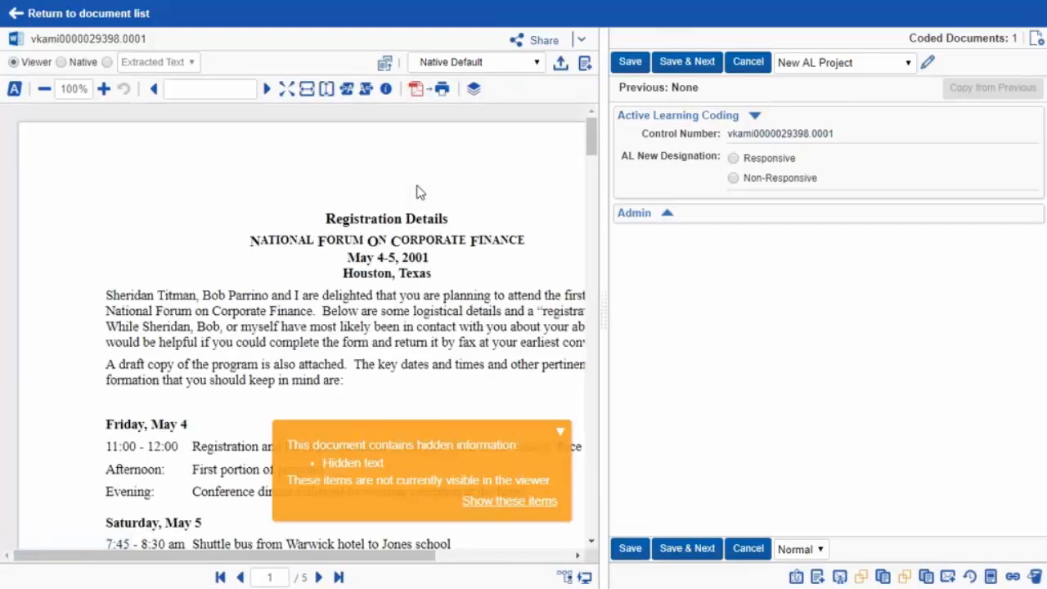
Read through the review document's extracted text and return it to the standard viewer display.
left_click(106, 62)
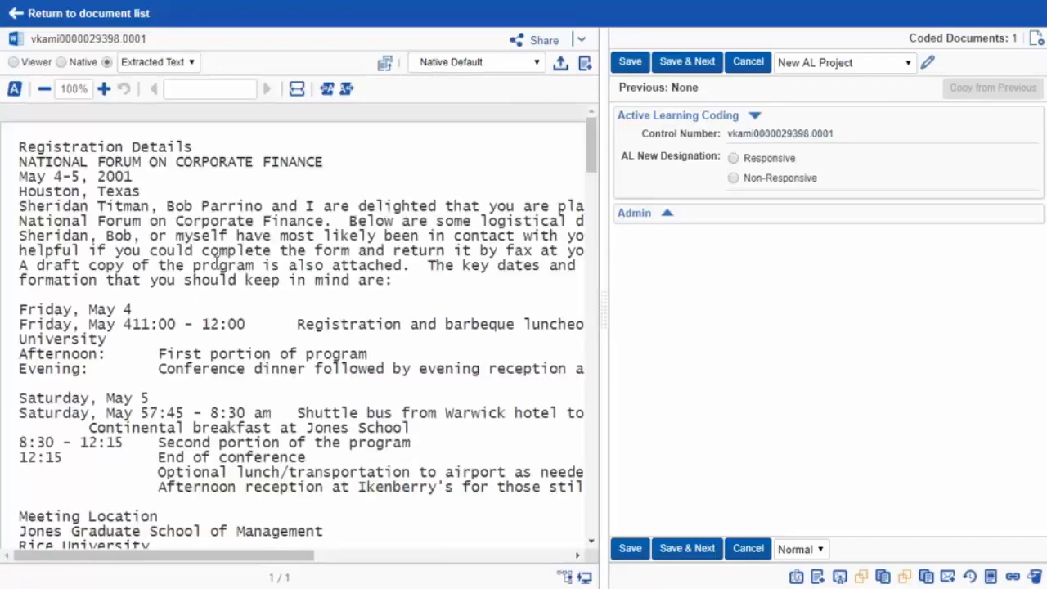
scroll(216, 260, "down", 6)
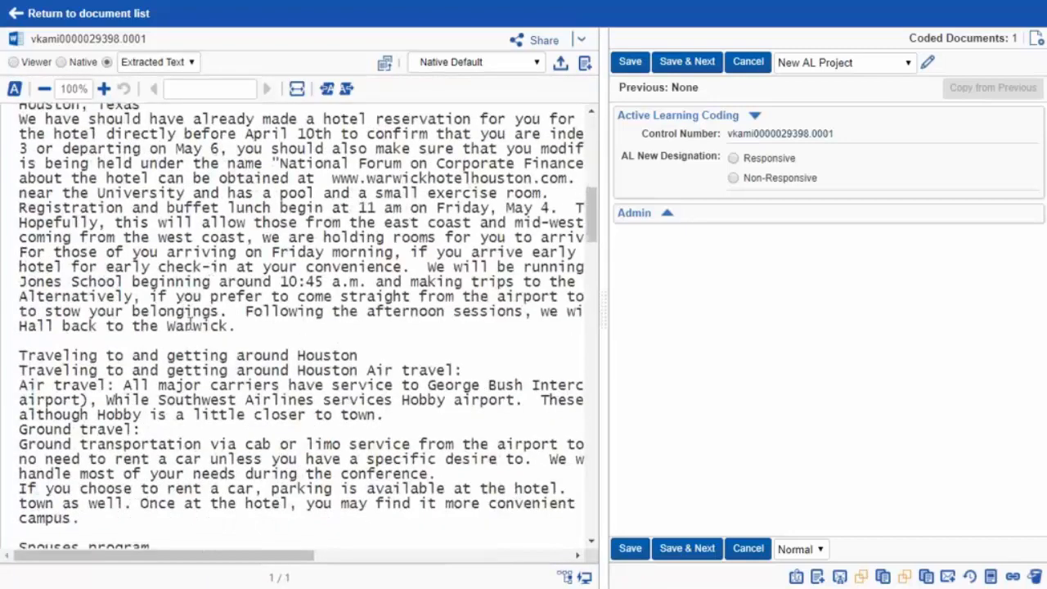
scroll(192, 328, "down", 6)
scroll(192, 383, "down", 5)
scroll(192, 383, "up", 10)
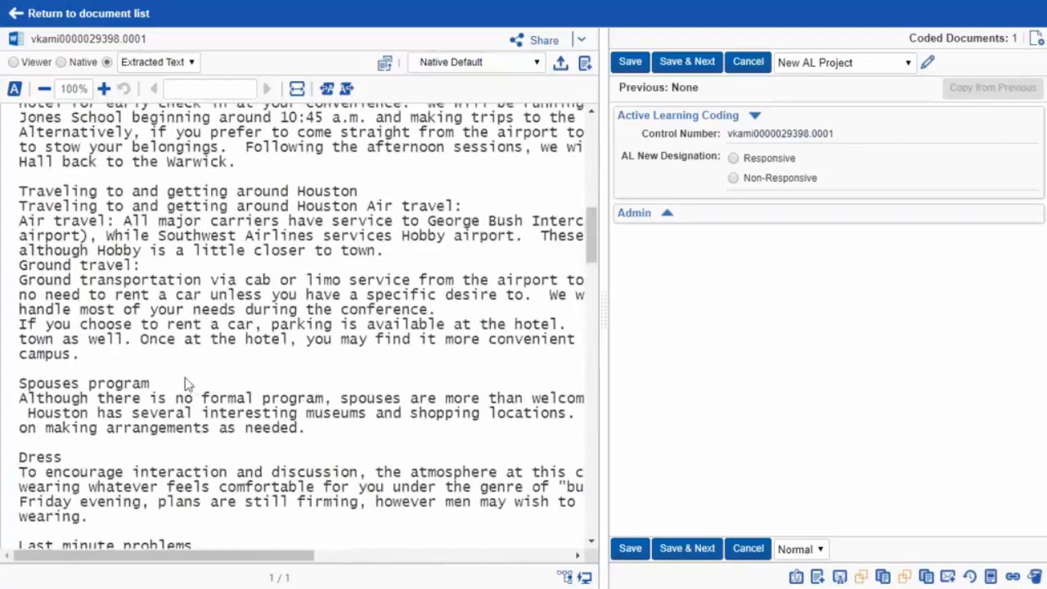
scroll(187, 384, "up", 10)
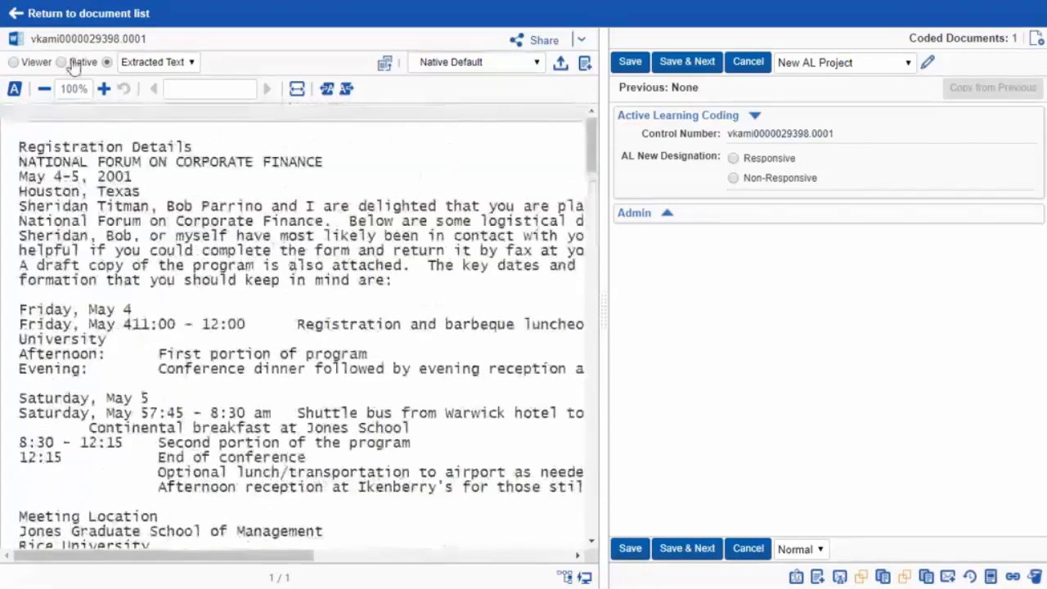
left_click(15, 62)
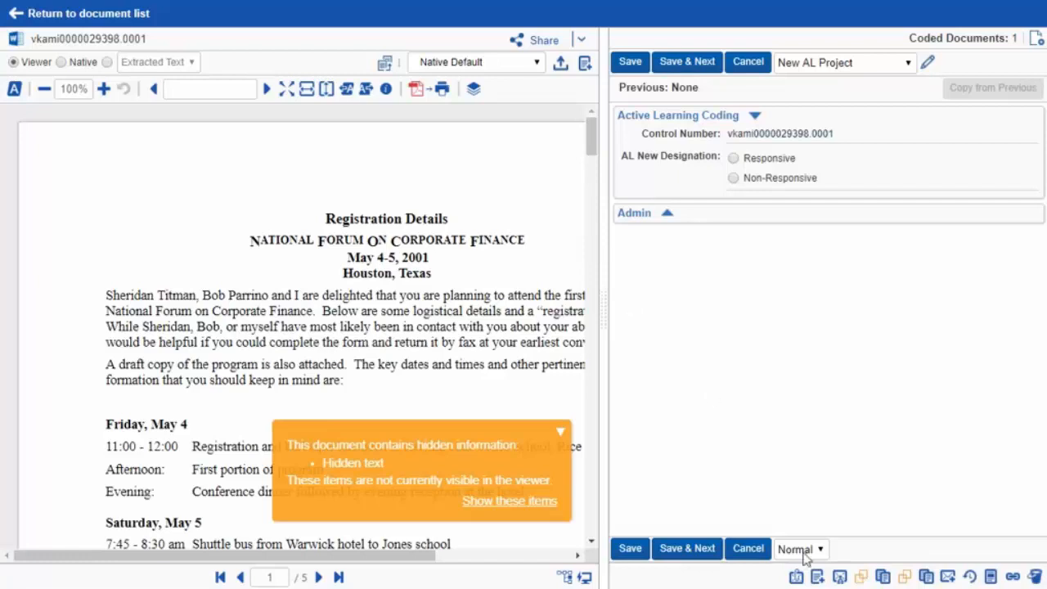
Display the document's Family Group and email thread visualization, enlarge the thread pane slightly and close it.
left_click(566, 577)
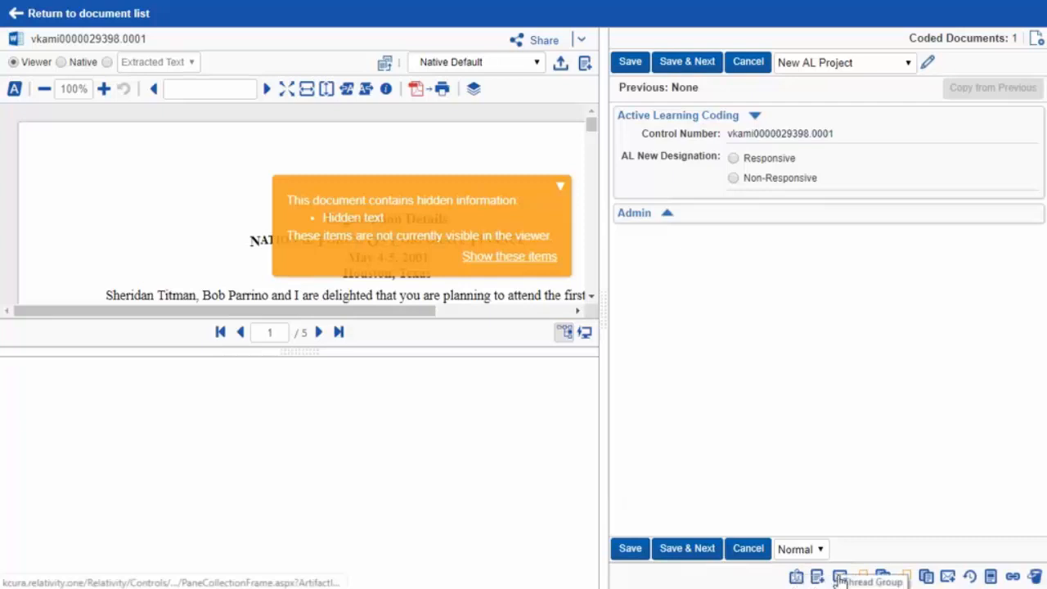
left_click(796, 577)
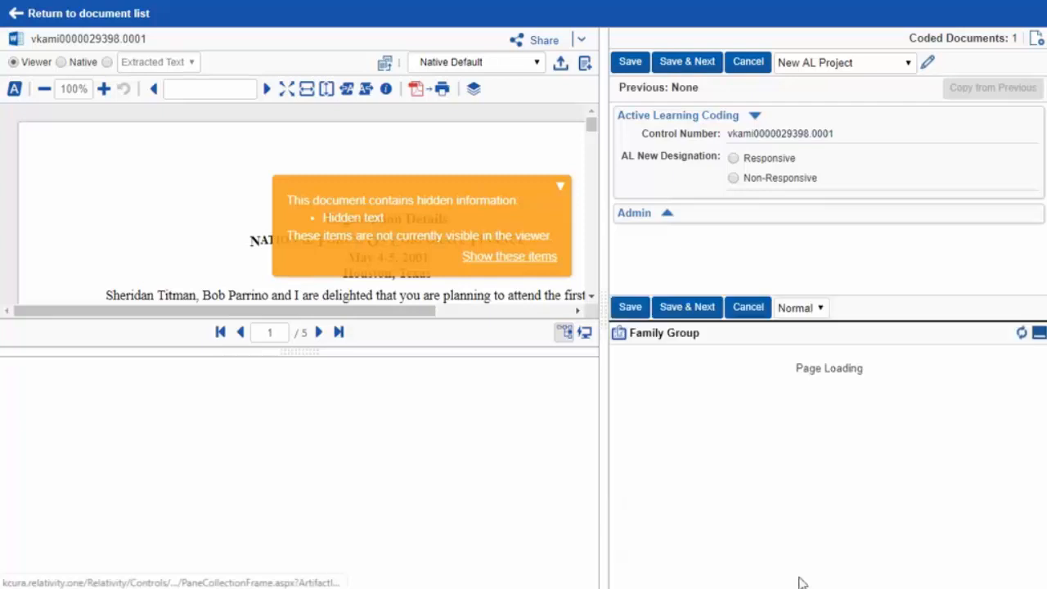
left_click(797, 577)
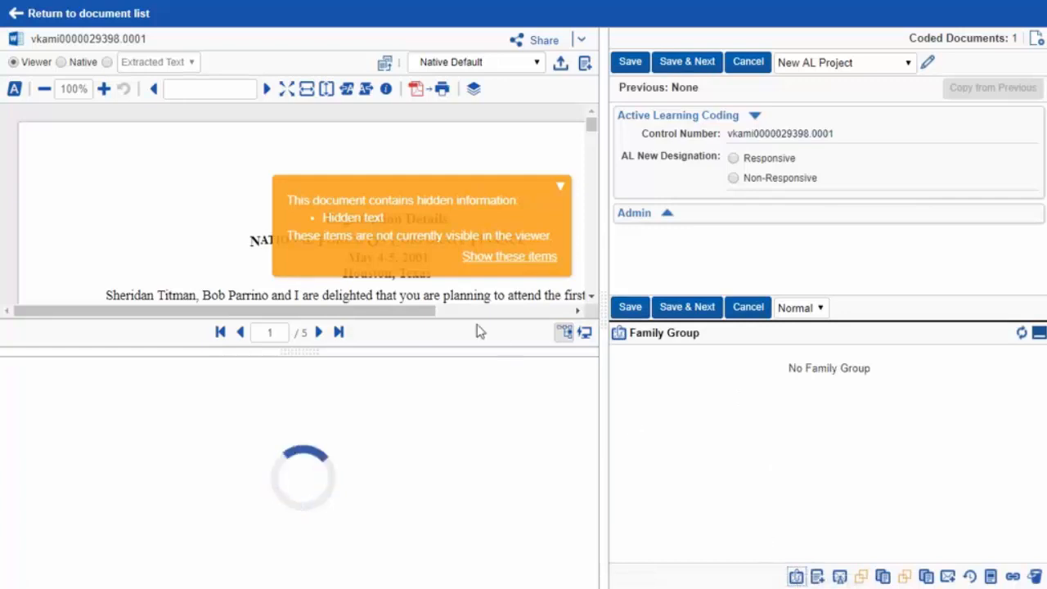
left_click_drag(488, 352, 481, 311)
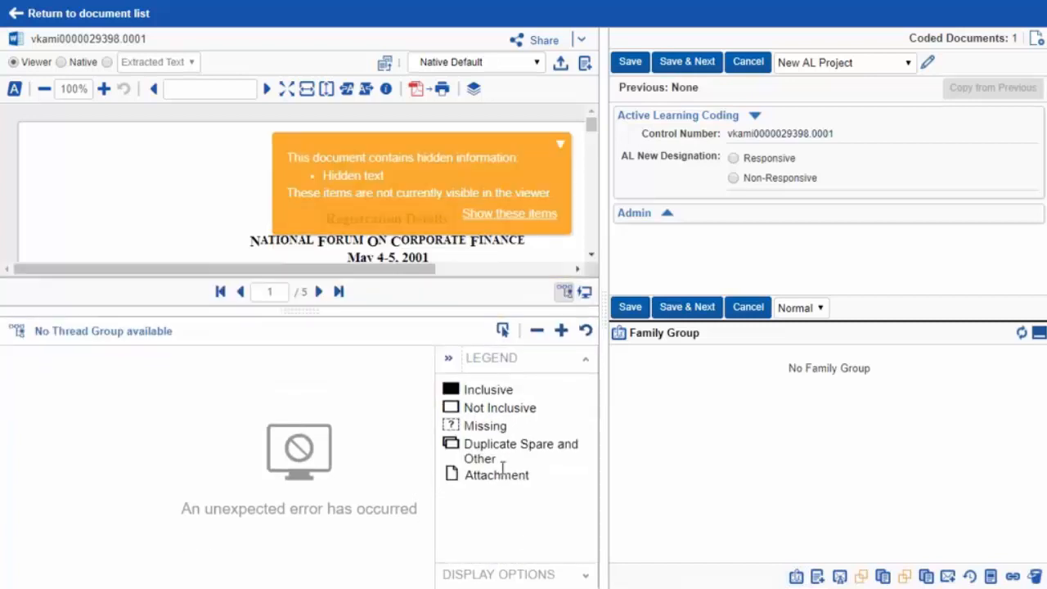
left_click(564, 292)
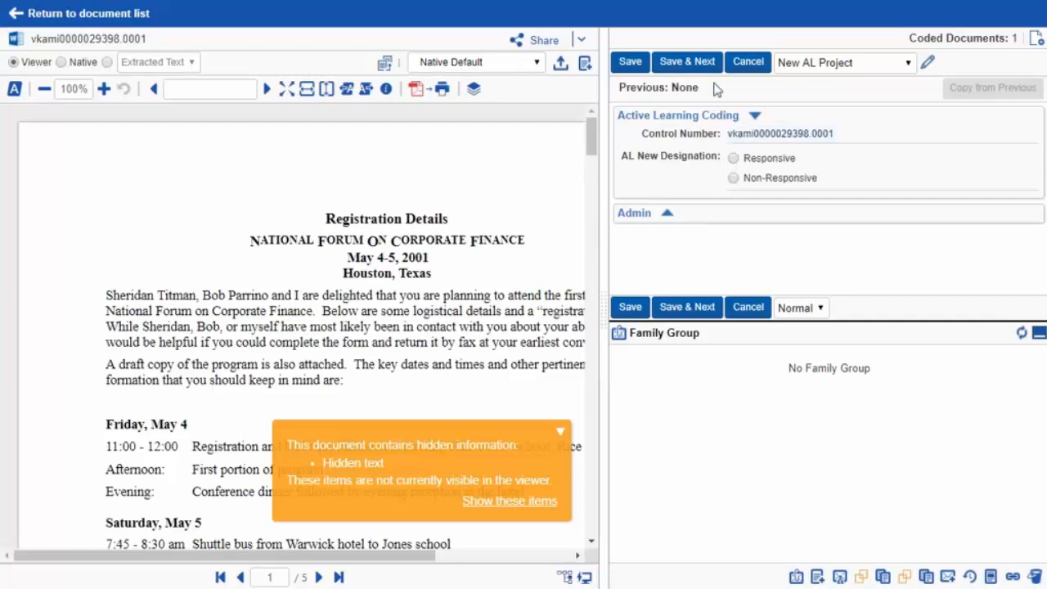
Leave the document review and open the project named Active Learning Project from the list of active learning projects.
left_click(116, 15)
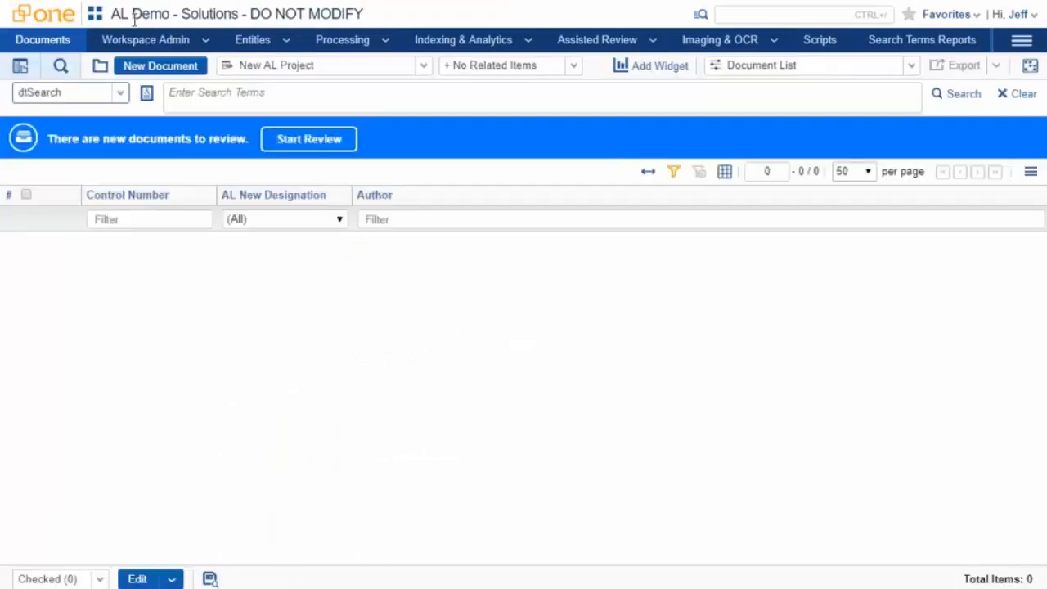
left_click(529, 43)
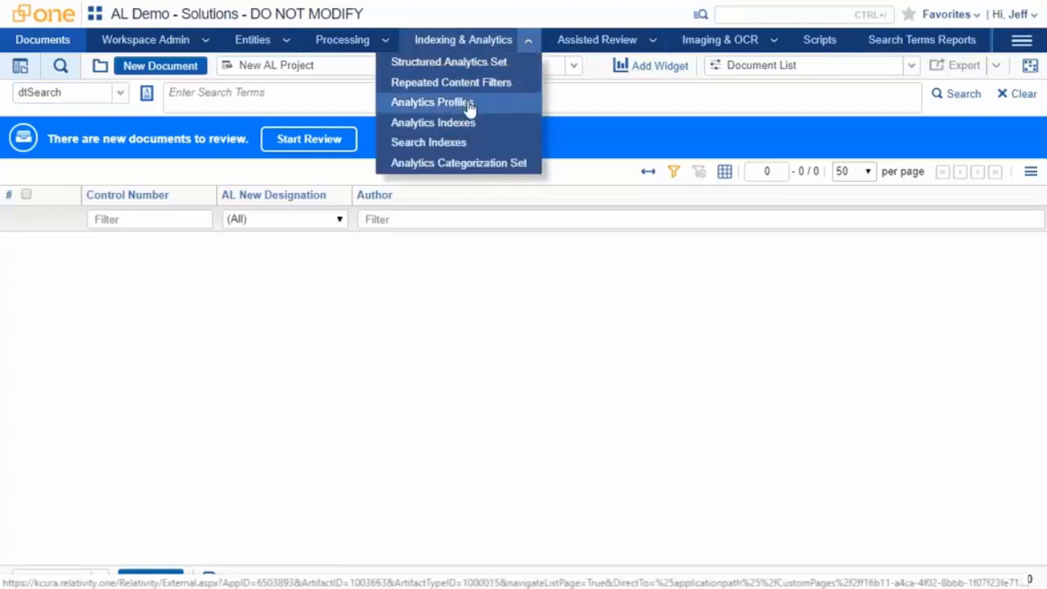
left_click(660, 42)
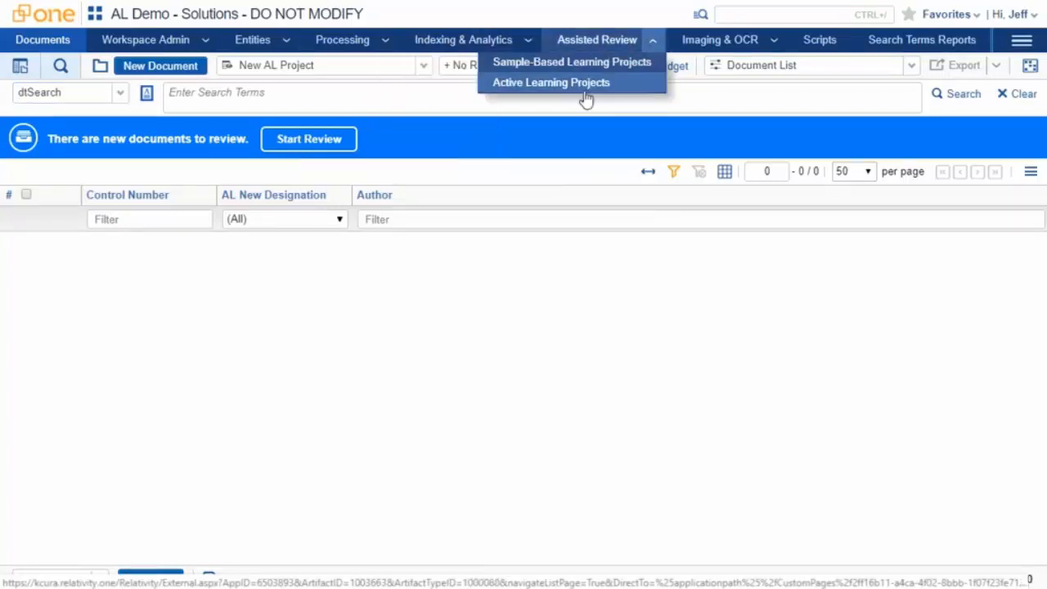
left_click(561, 87)
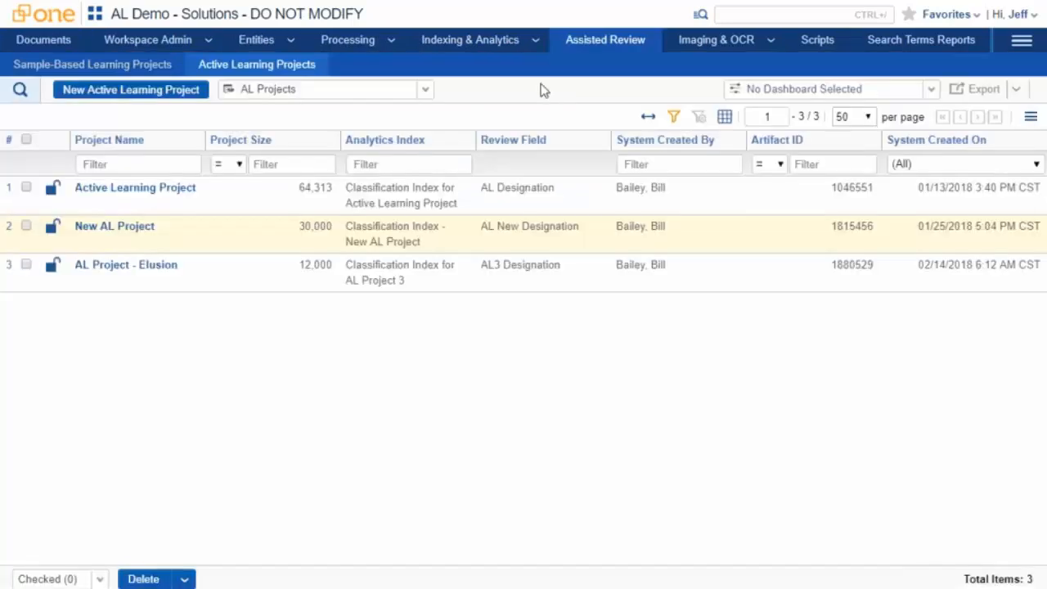
left_click(151, 190)
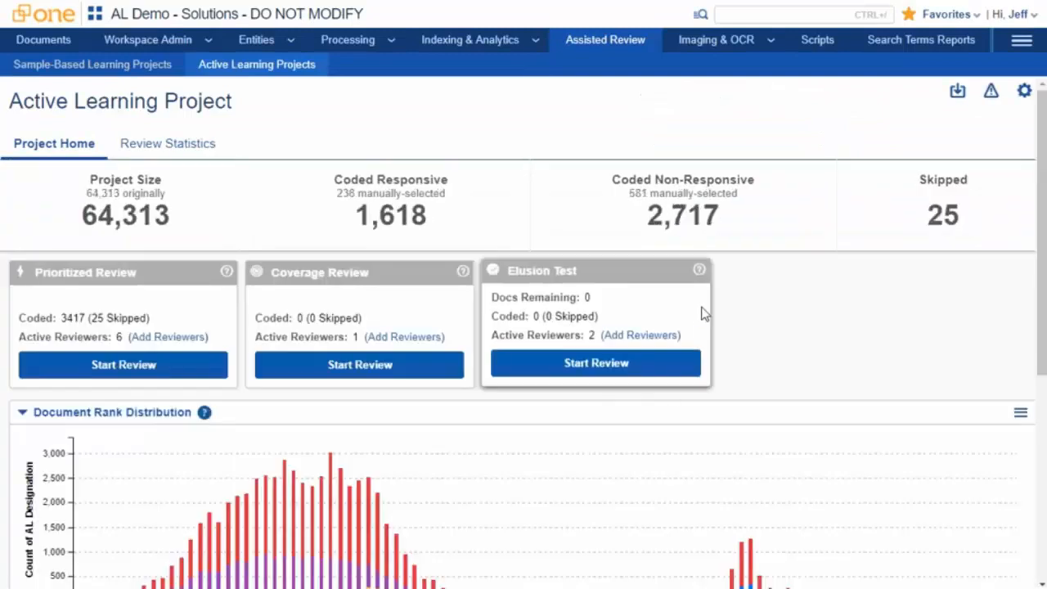
Hide Suppressed Duplicates in the project's Document Rank Distribution chart.
scroll(701, 304, "down", 2)
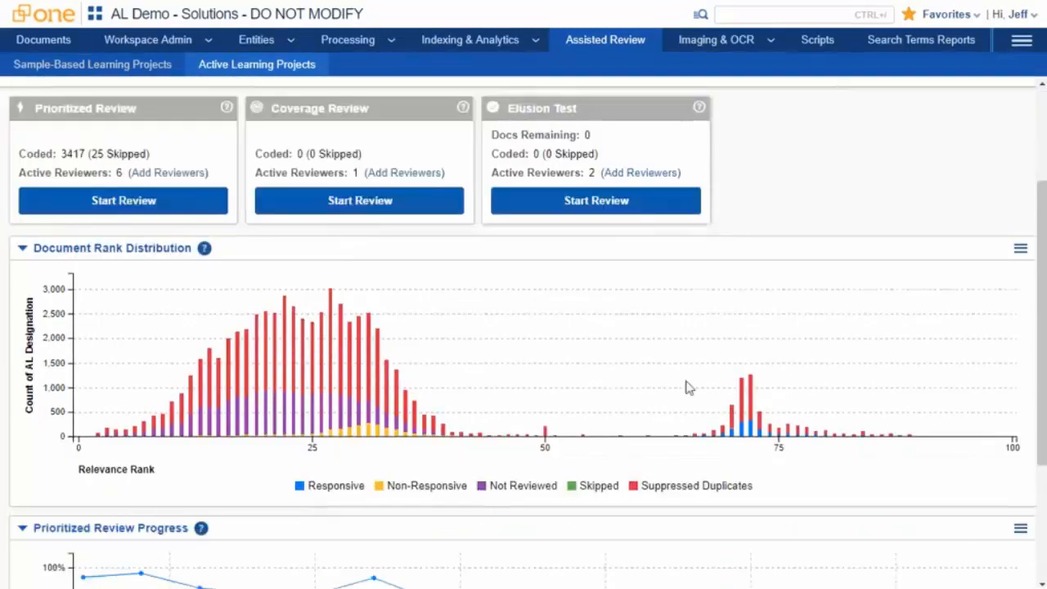
left_click(673, 490)
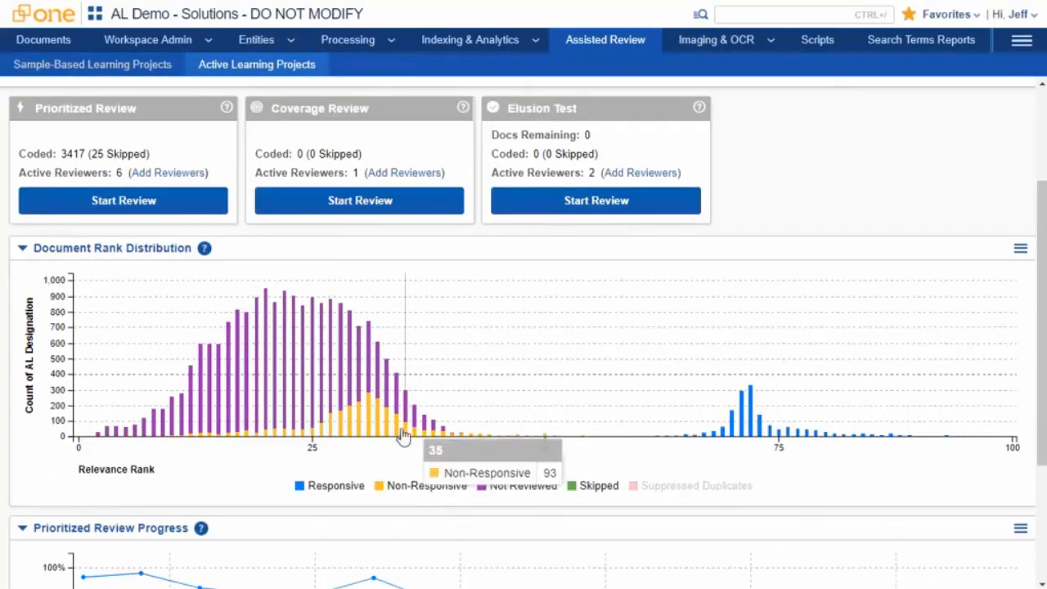
scroll(559, 421, "up", 3)
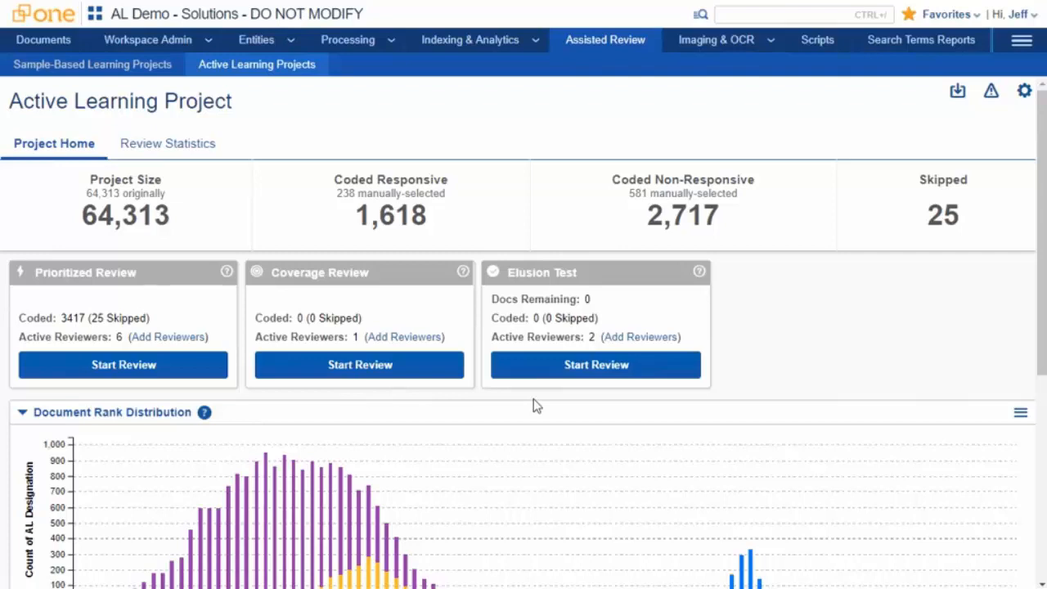
Inspect the Relevance Rate at points along the Prioritized Review Progress chart, up to 3,400 reviewed documents.
scroll(522, 433, "down", 1)
scroll(524, 439, "down", 3)
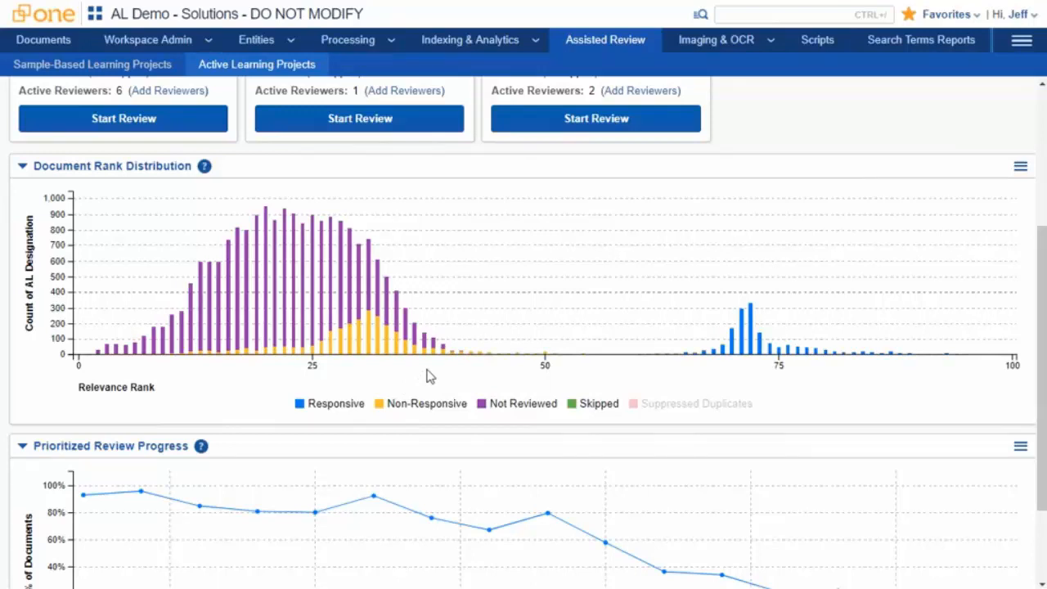
scroll(425, 376, "down", 3)
mouse_move(154, 378)
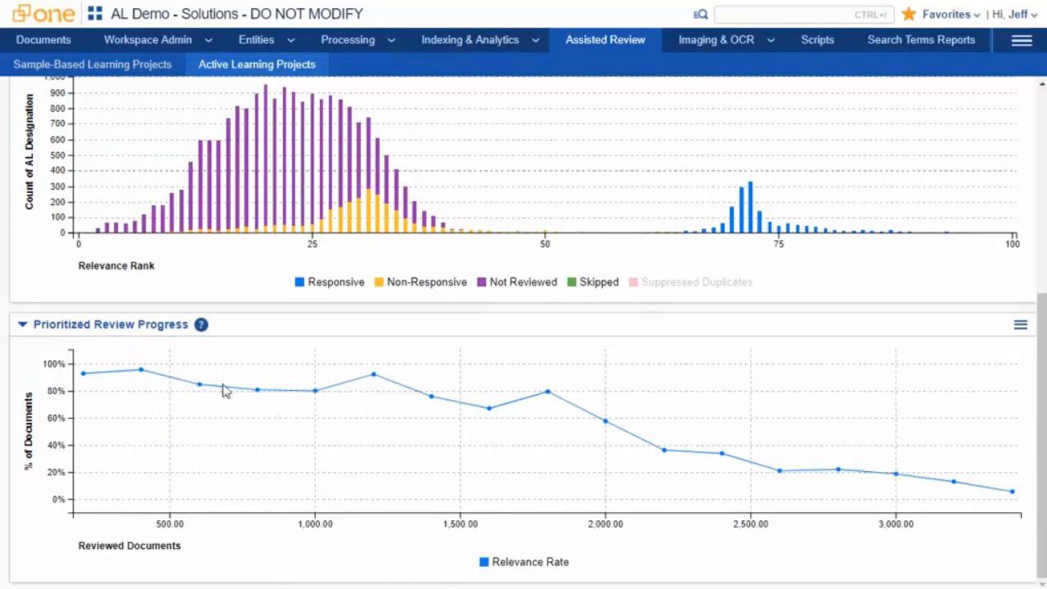
mouse_move(372, 385)
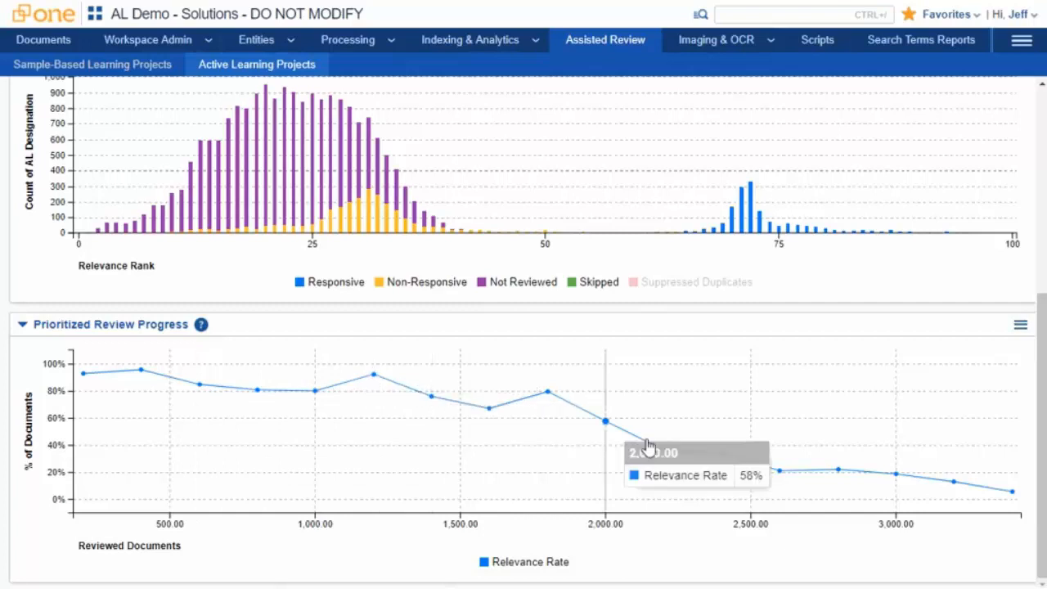
mouse_move(952, 489)
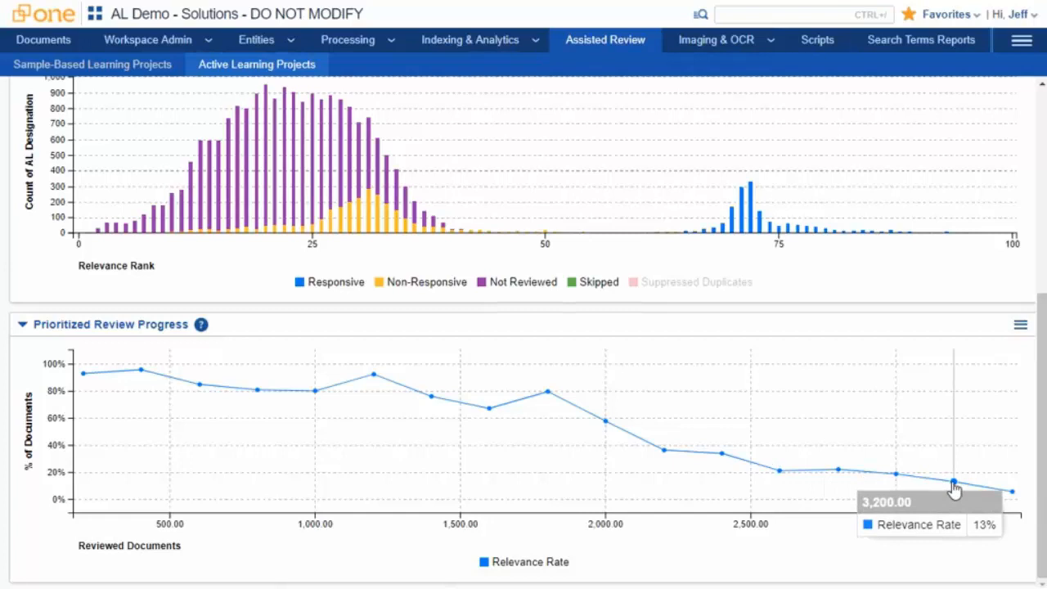
mouse_move(1014, 496)
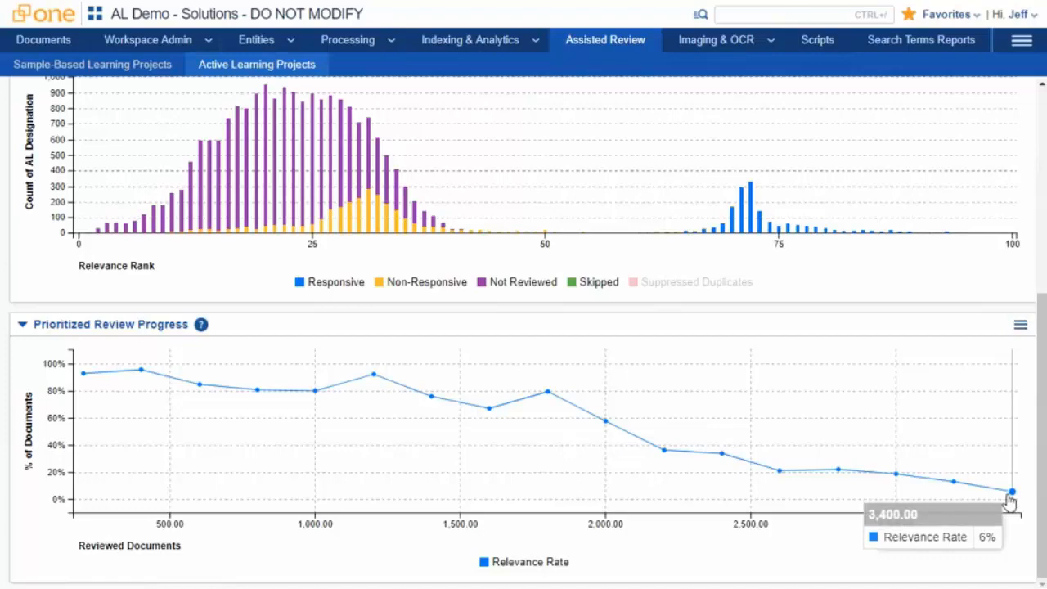
Examine the project's summary figures, review queues, Document Rank Distribution chart and Prioritized Review Progress chart.
scroll(1006, 495, "up", 1)
scroll(1005, 494, "up", 3)
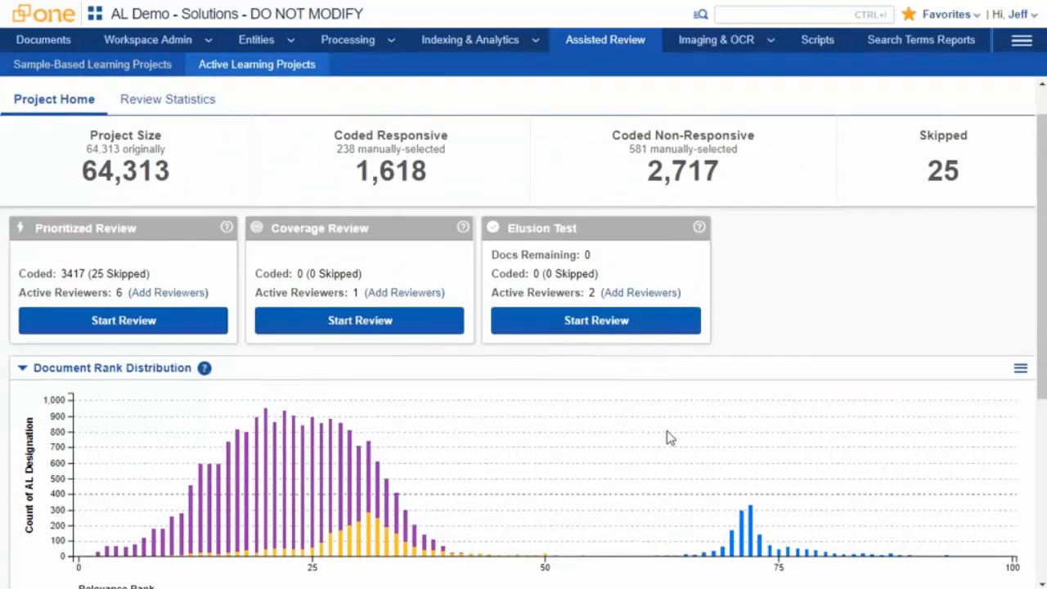
scroll(668, 432, "down", 1)
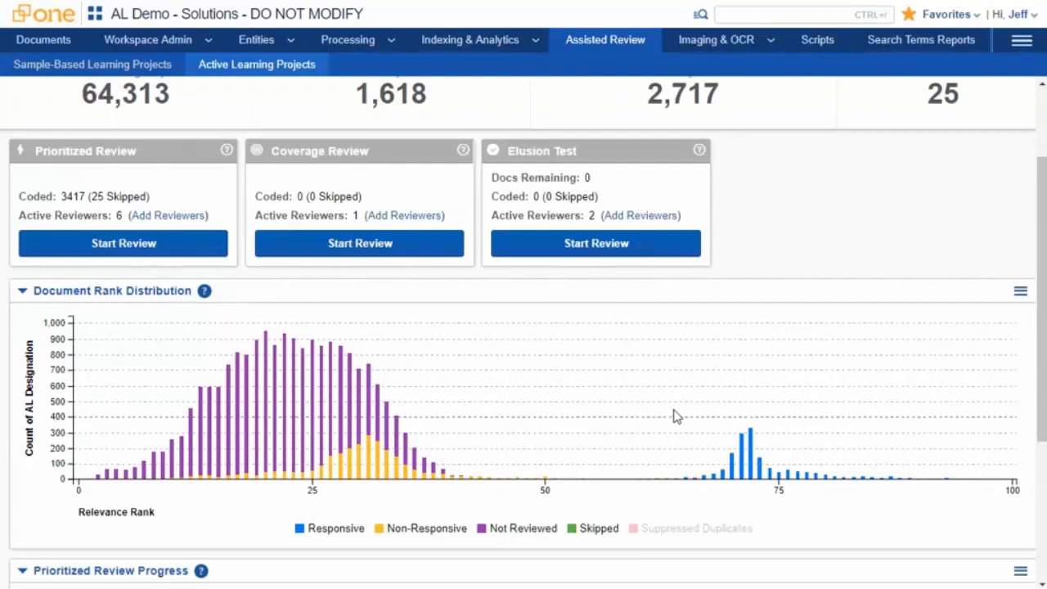
scroll(676, 416, "up", 1)
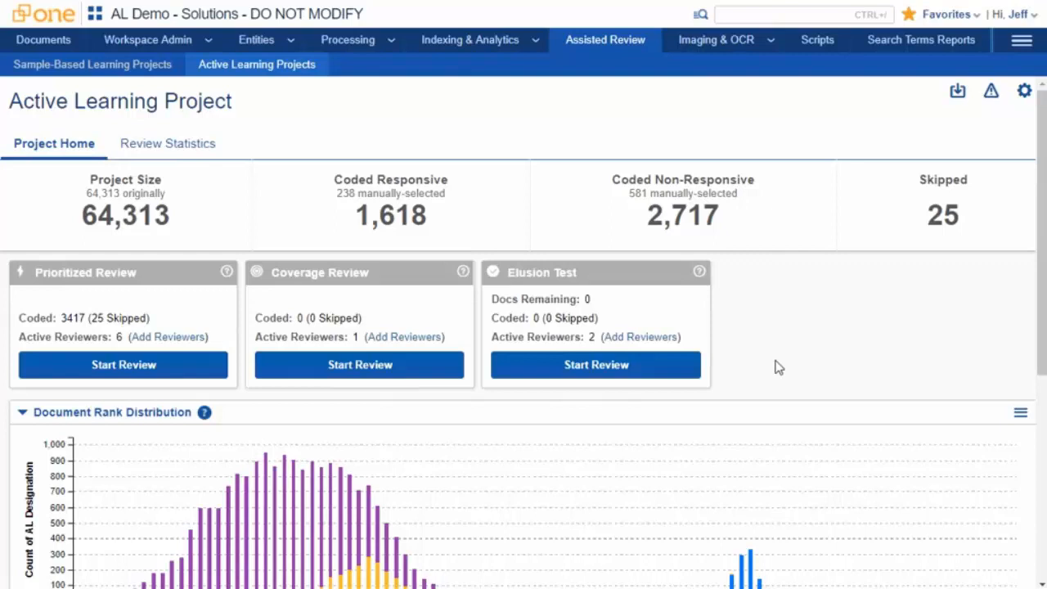
scroll(778, 367, "down", 1)
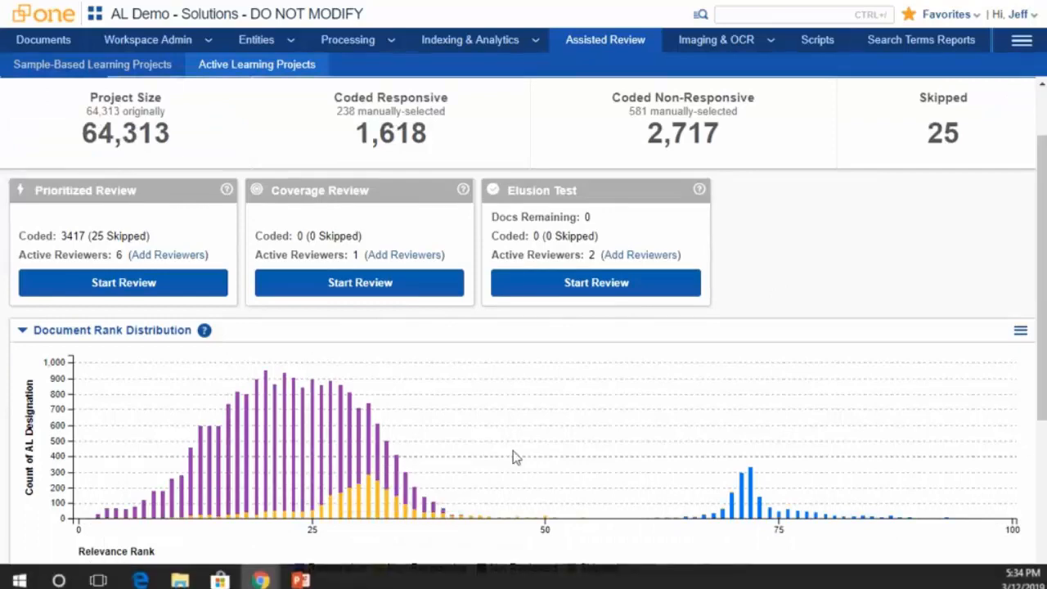
scroll(648, 507, "down", 1)
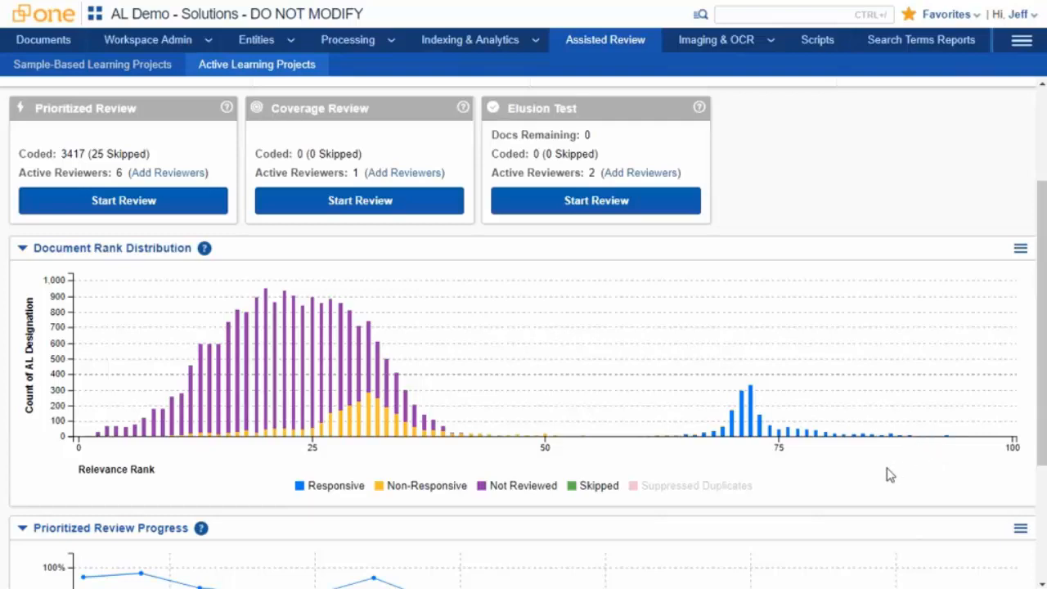
scroll(890, 474, "down", 2)
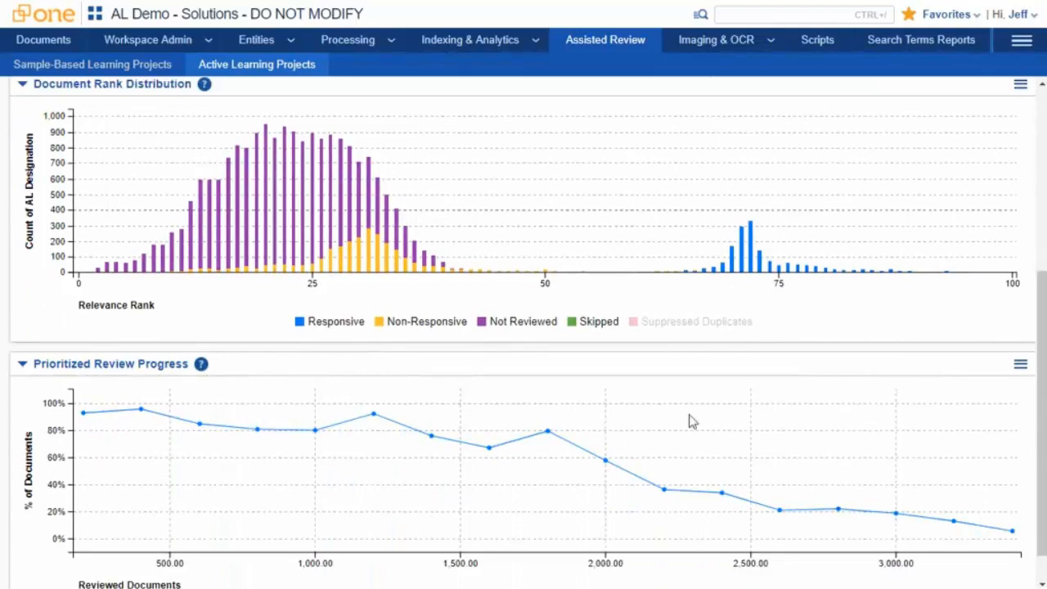
scroll(682, 402, "down", 1)
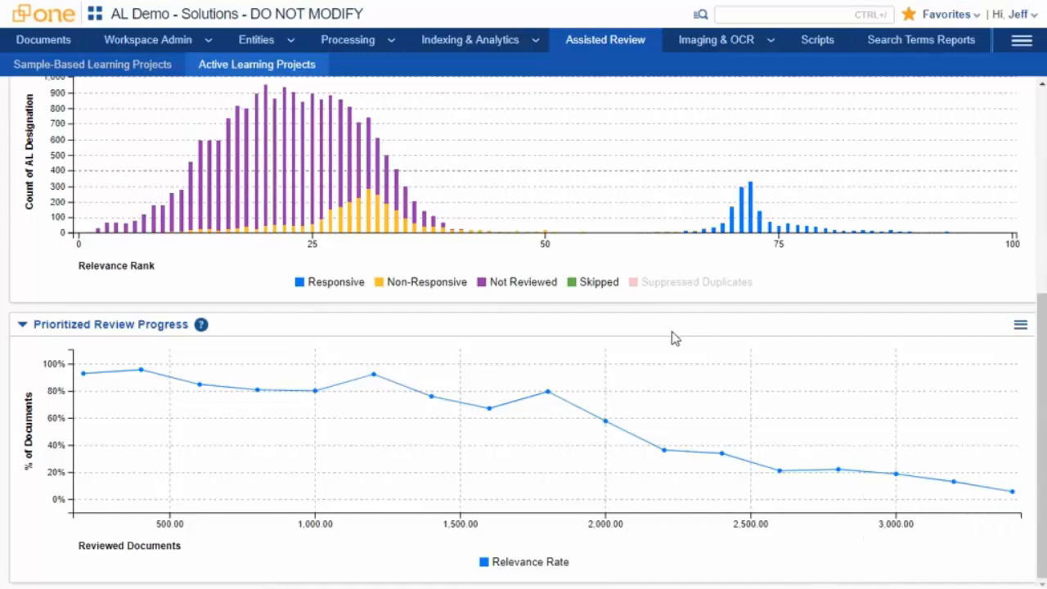
Display the project's Update Ranks options with the Responsive Cutoff, and close them without updating the ranks.
scroll(673, 336, "up", 5)
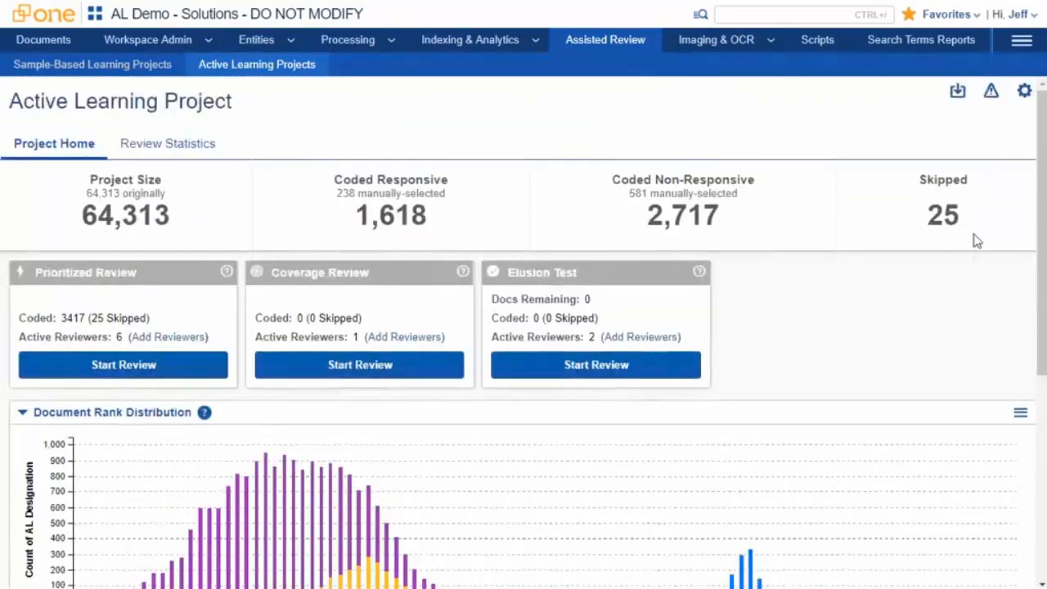
left_click(958, 93)
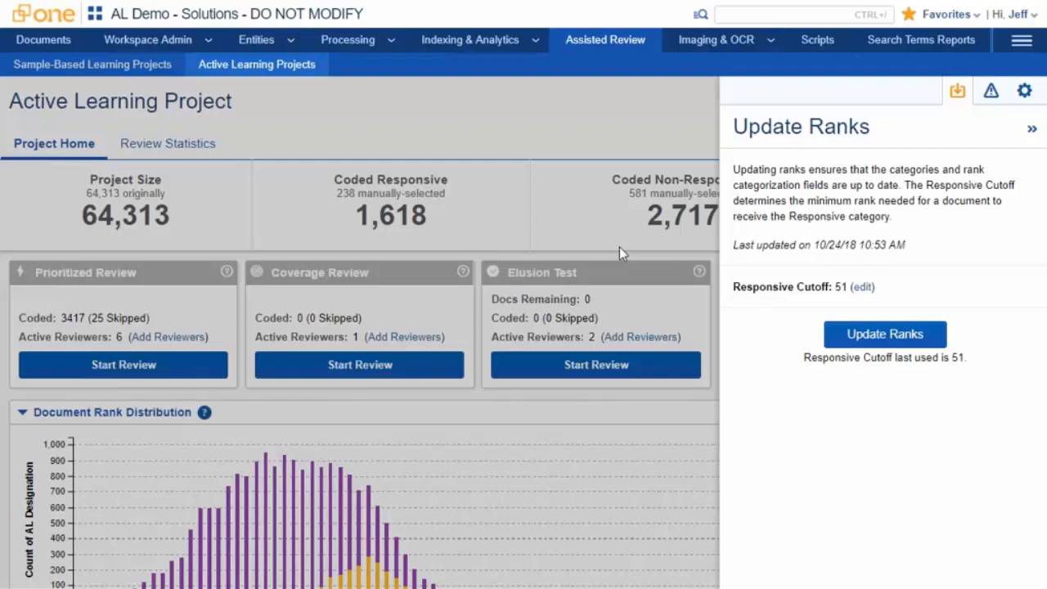
left_click(1033, 133)
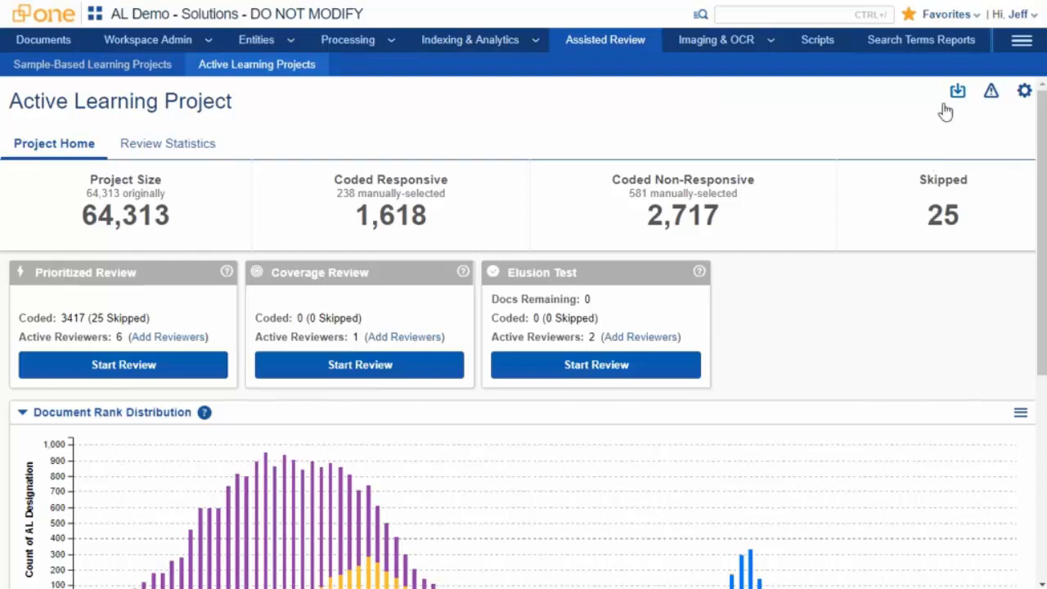
Go to the workspace's document list and switch it to the Active Learning Project Admin view.
left_click(29, 46)
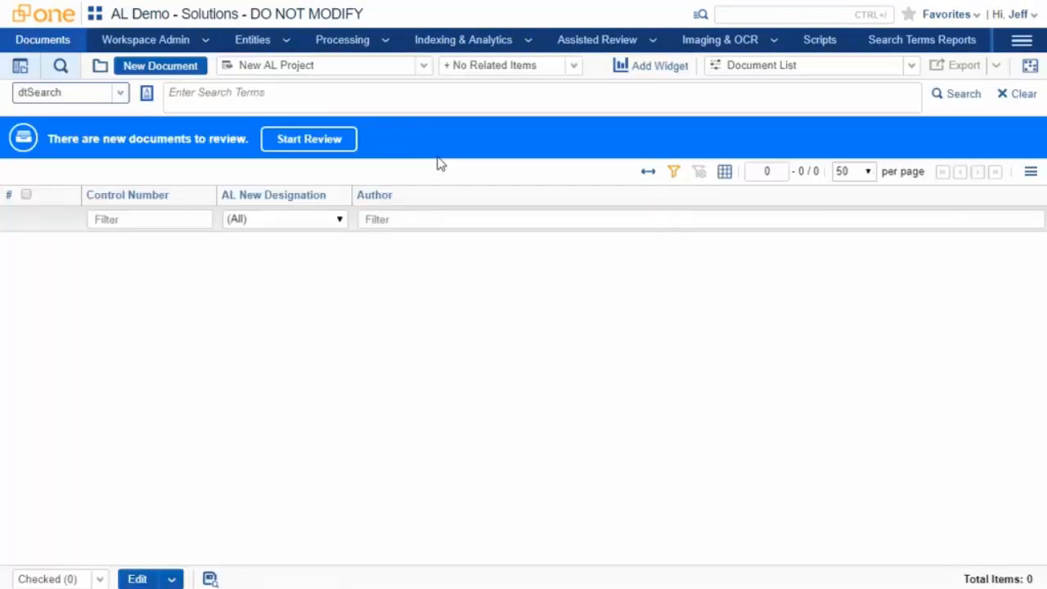
left_click(264, 69)
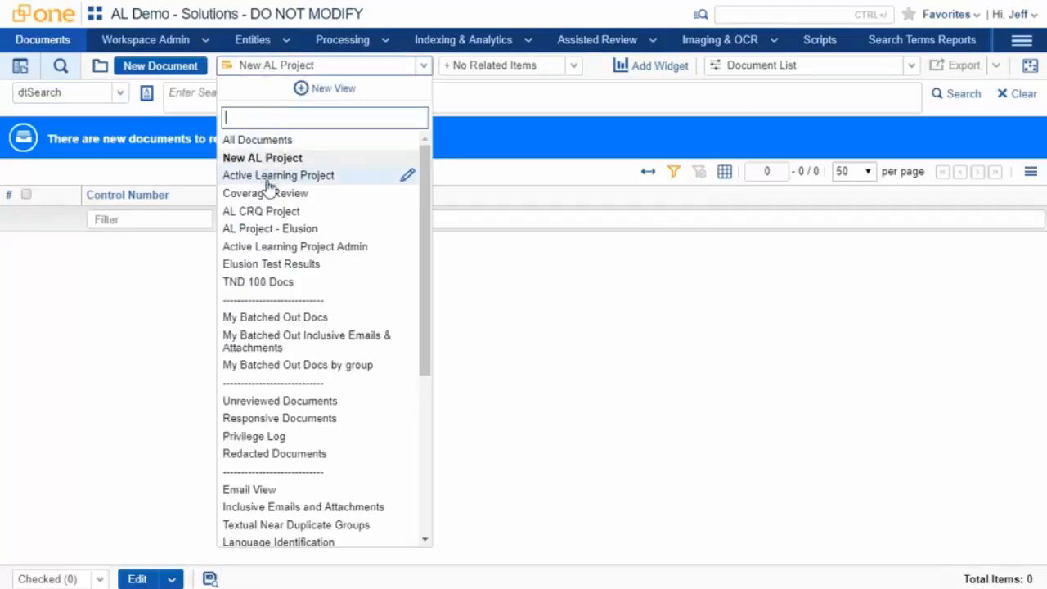
left_click(264, 248)
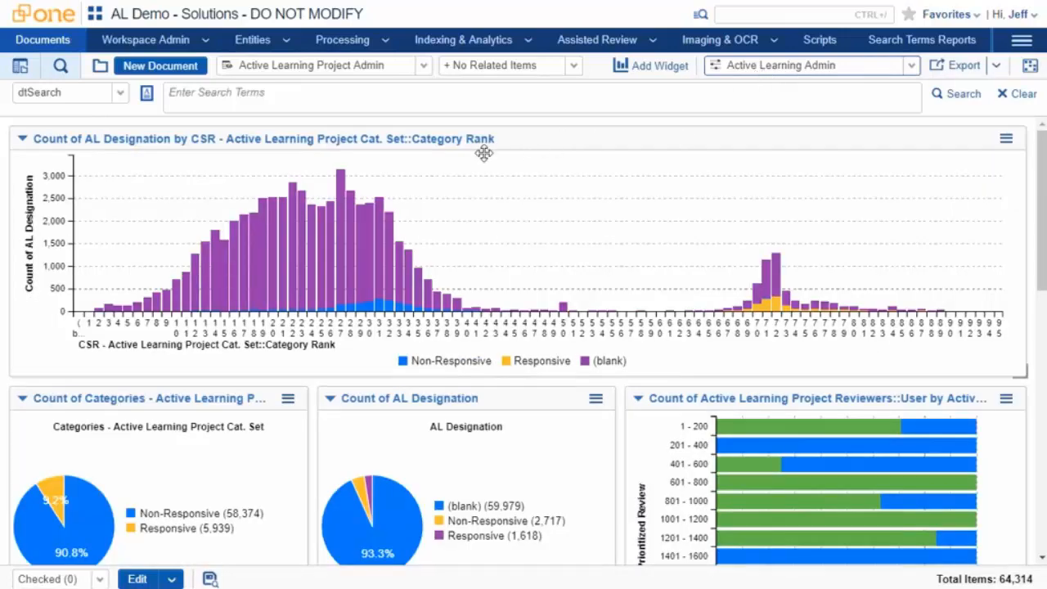
Temporarily hide the (blank) series in the Count of AL Designation by Category Rank chart, and show it again.
scroll(483, 152, "down", 1)
scroll(300, 177, "up", 1)
left_click(595, 364)
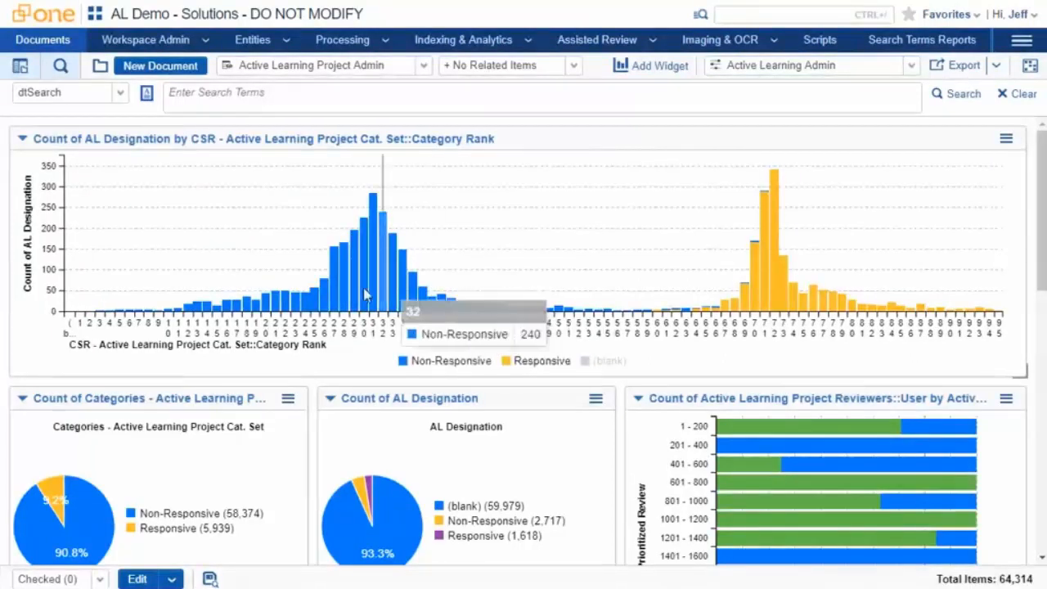
left_click(594, 363)
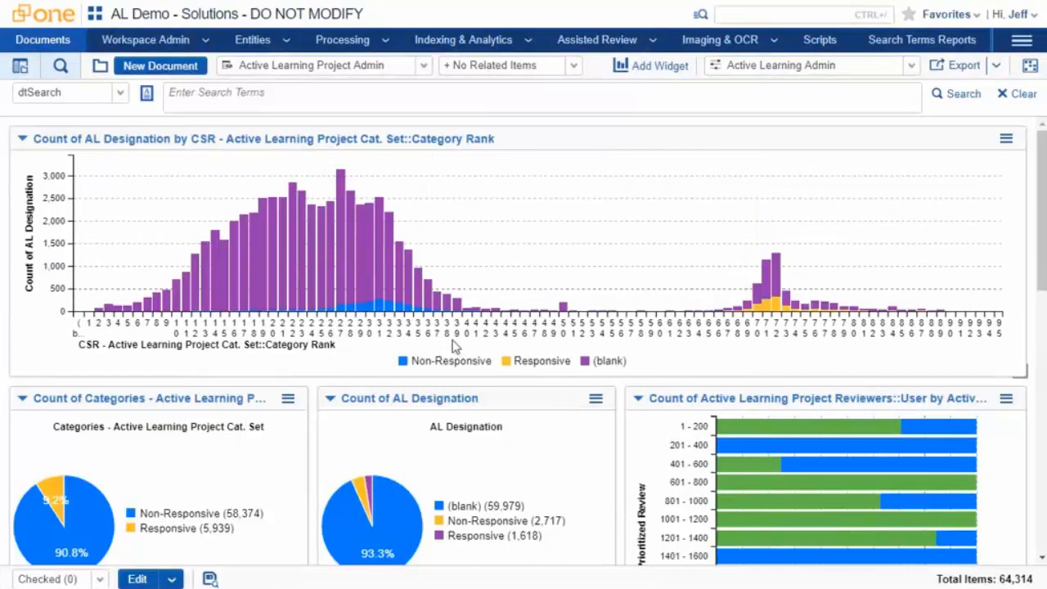
Filter the dashboard to documents coded Non-Responsive using the Count of AL Designation pie chart.
scroll(457, 349, "down", 3)
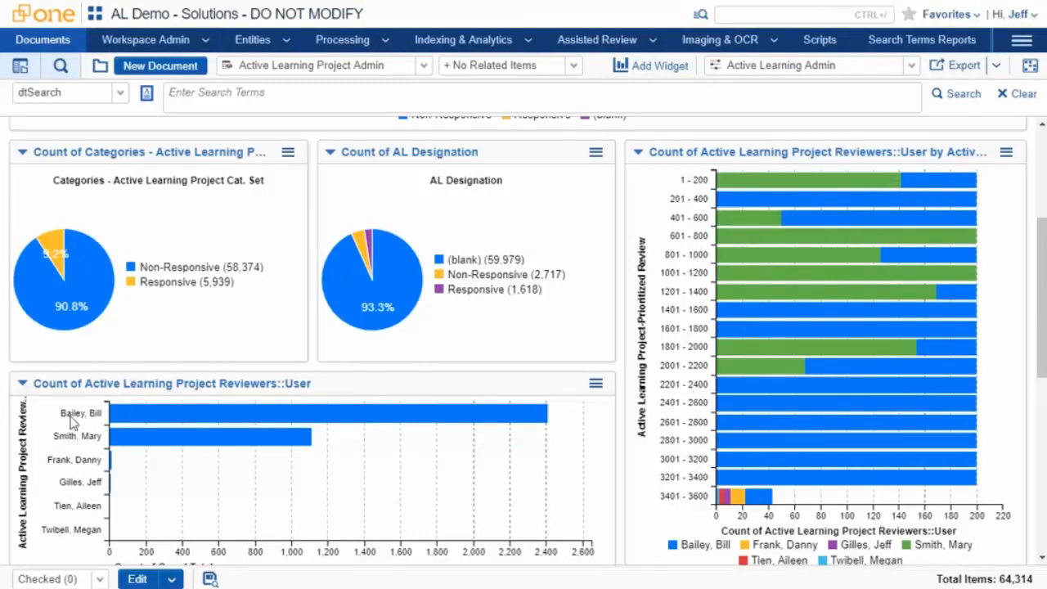
scroll(294, 342, "up", 1)
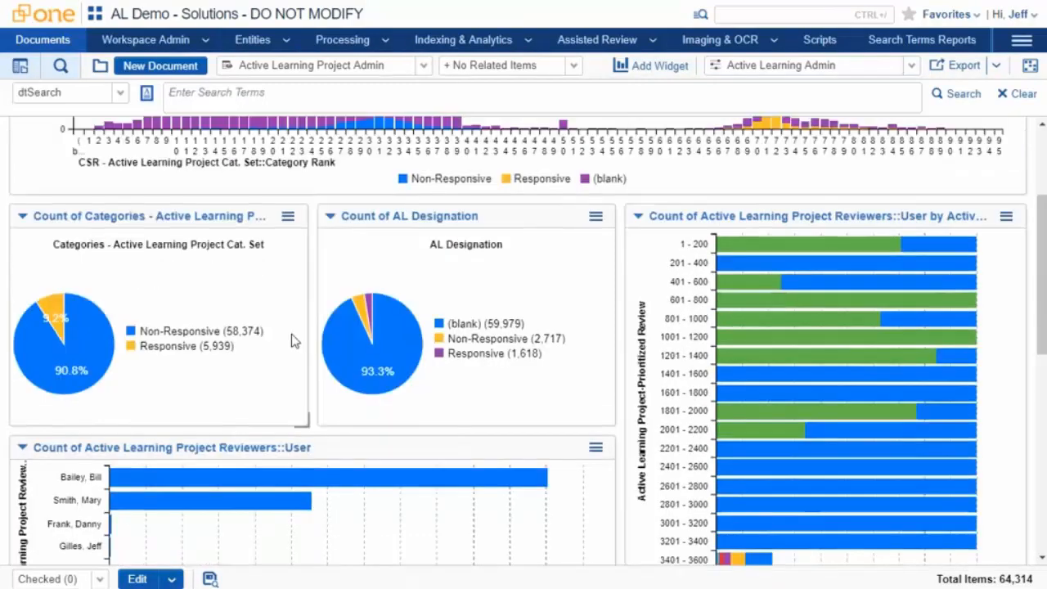
scroll(294, 341, "up", 3)
scroll(596, 246, "down", 1)
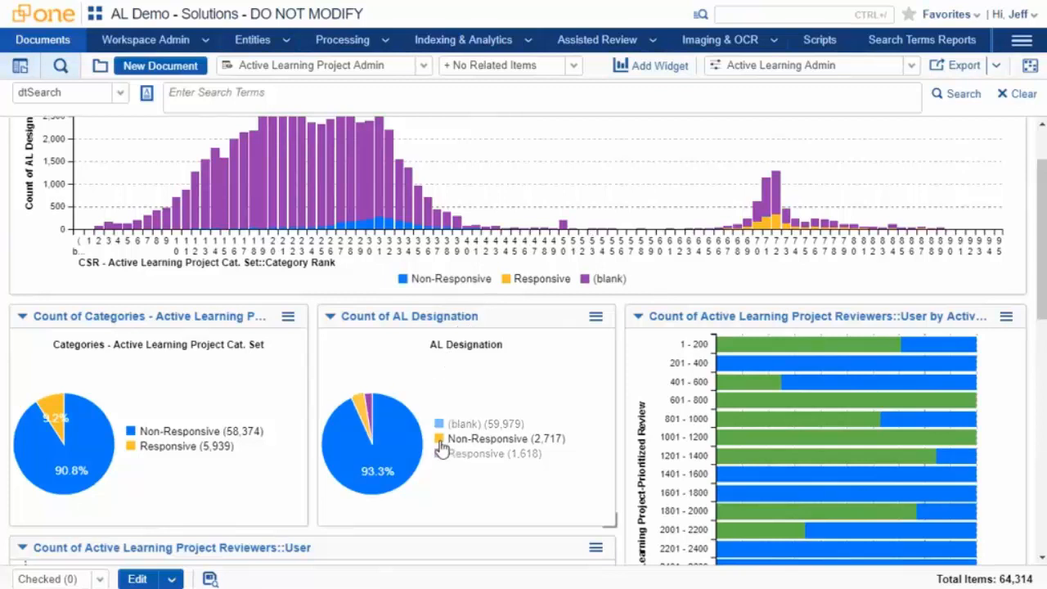
left_click(366, 422)
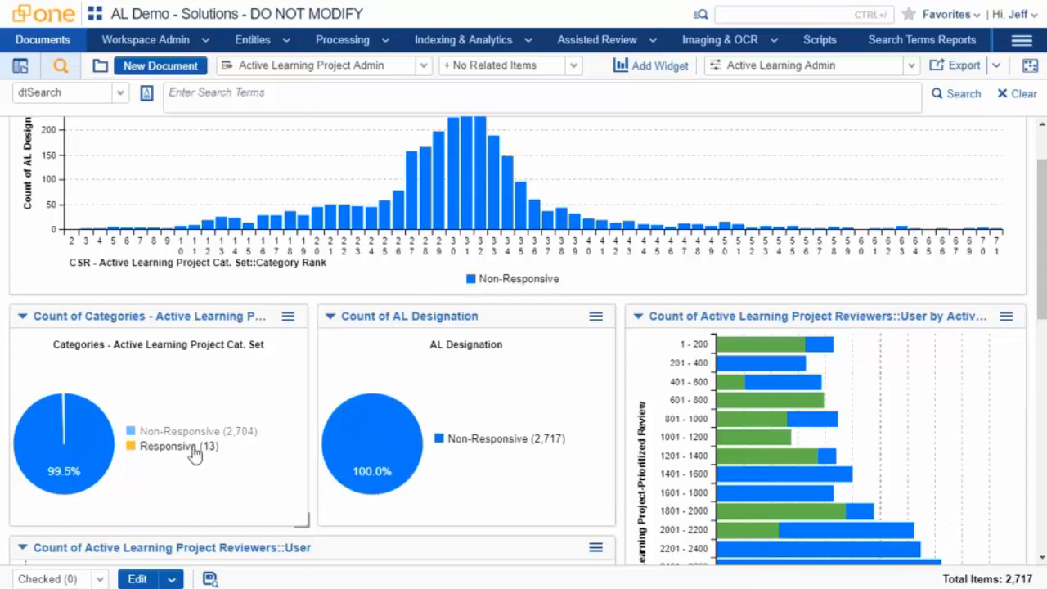
Isolate the Responsive slice in the Categories pie chart and narrow the dashboard to the documents in that category.
left_click(195, 454)
left_click(193, 449)
left_click(172, 434)
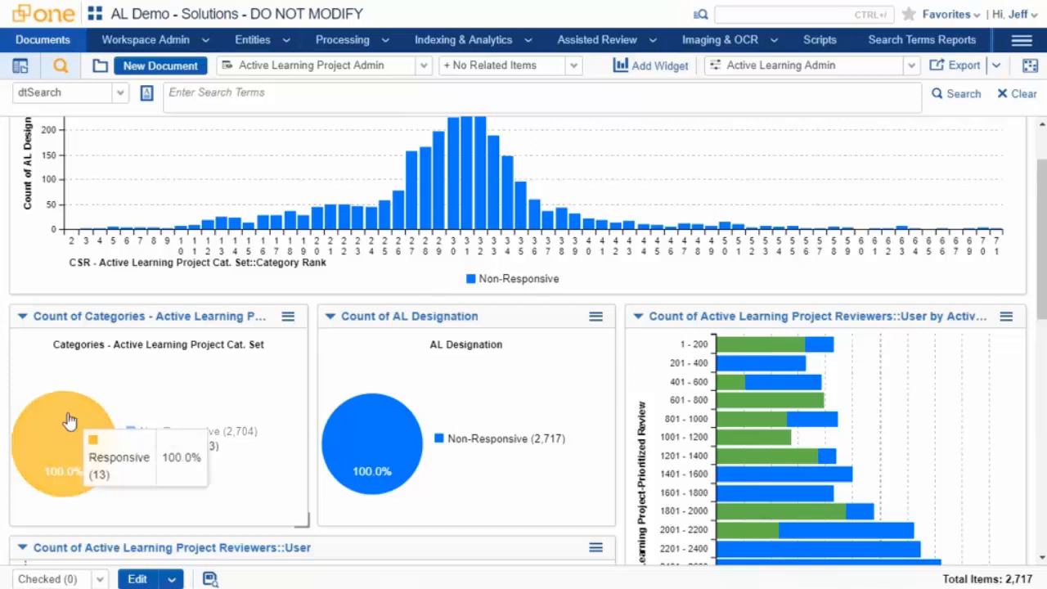
left_click(73, 430)
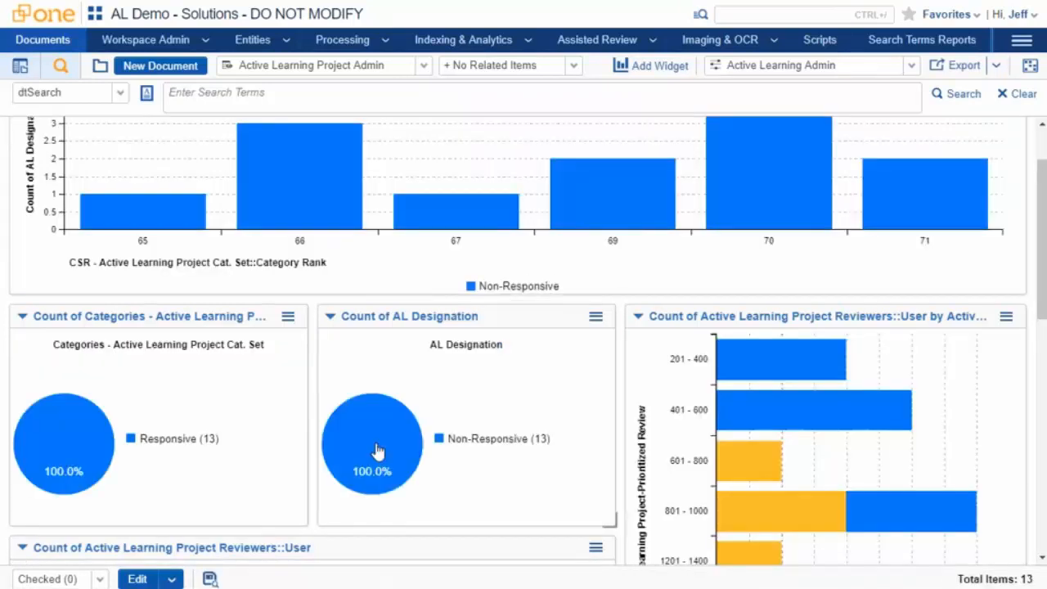
Examine the filtered documents' category ranks, their distribution across the prioritized review ranges and the reviewer counts in the charts.
mouse_move(368, 448)
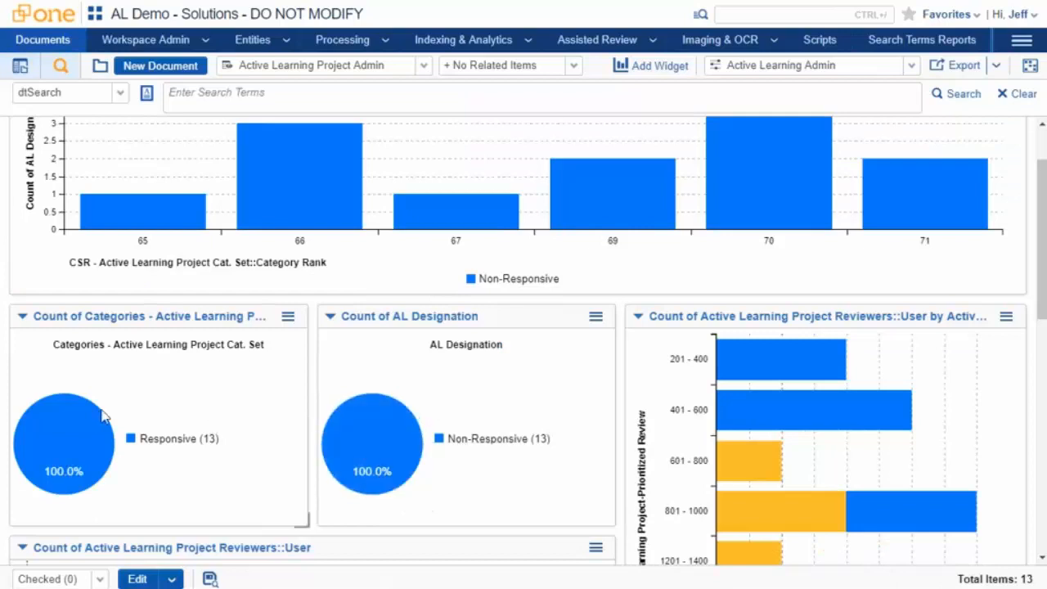
mouse_move(148, 226)
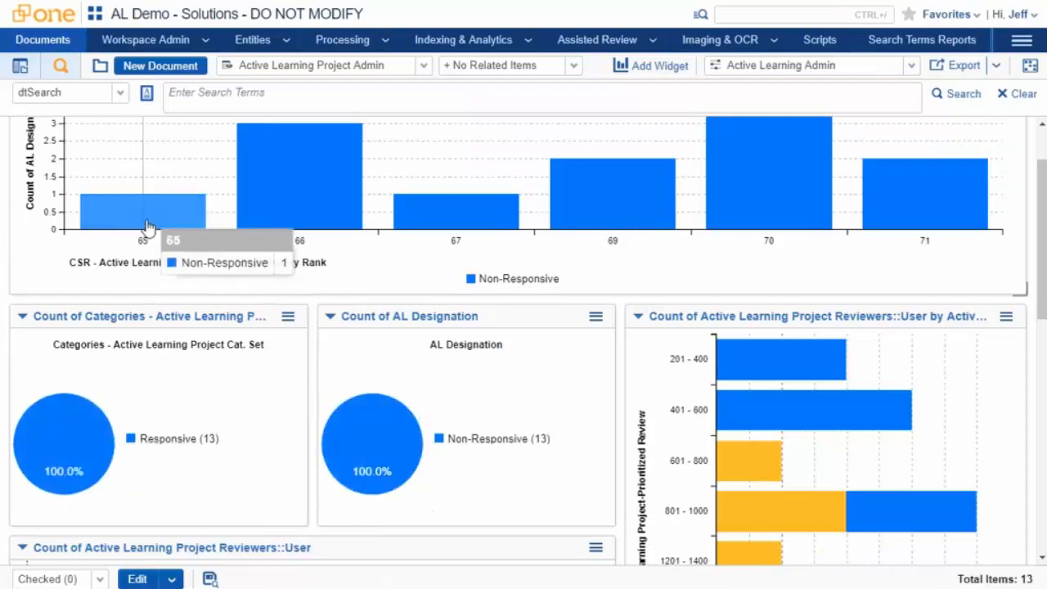
mouse_move(324, 203)
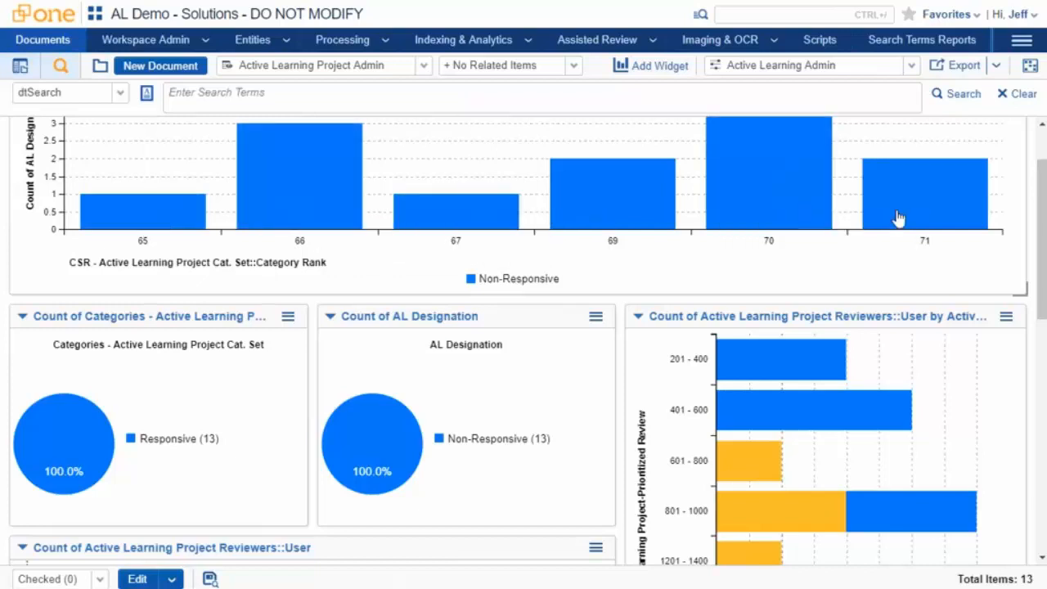
scroll(683, 273, "down", 1)
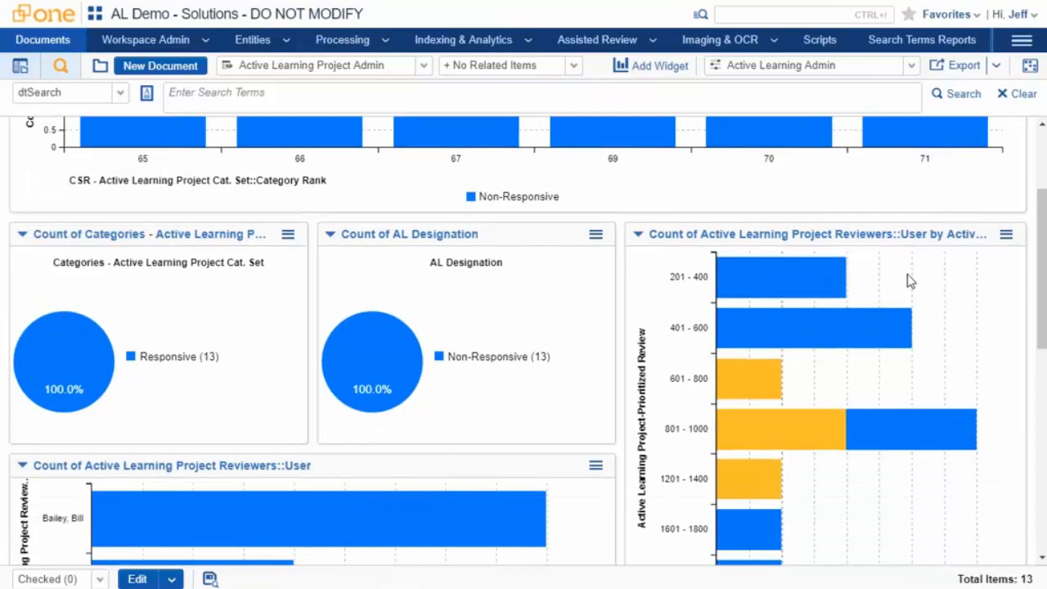
mouse_move(833, 299)
scroll(674, 335, "down", 3)
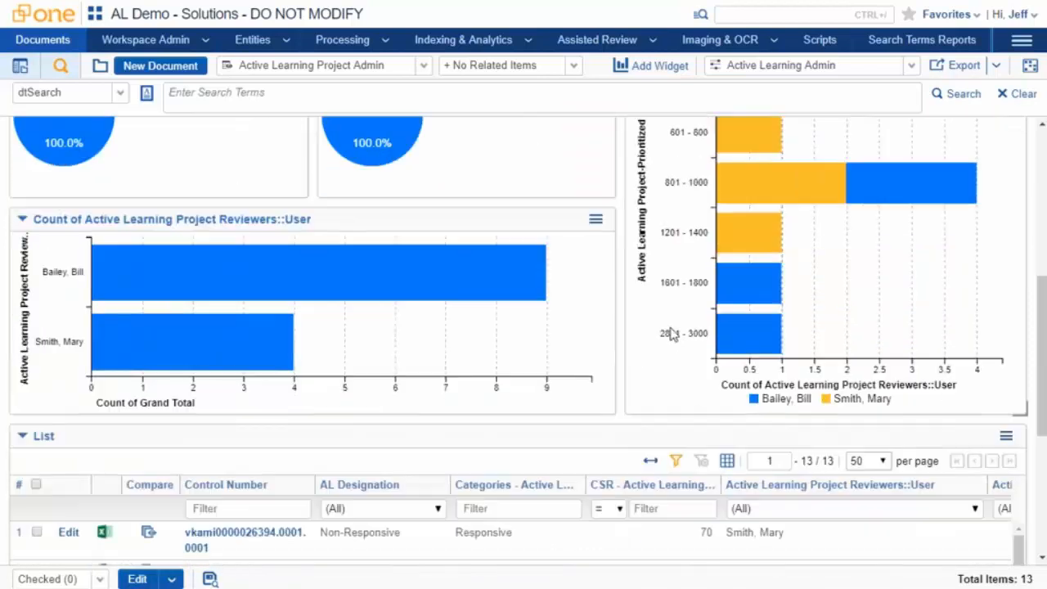
scroll(297, 398, "up", 1)
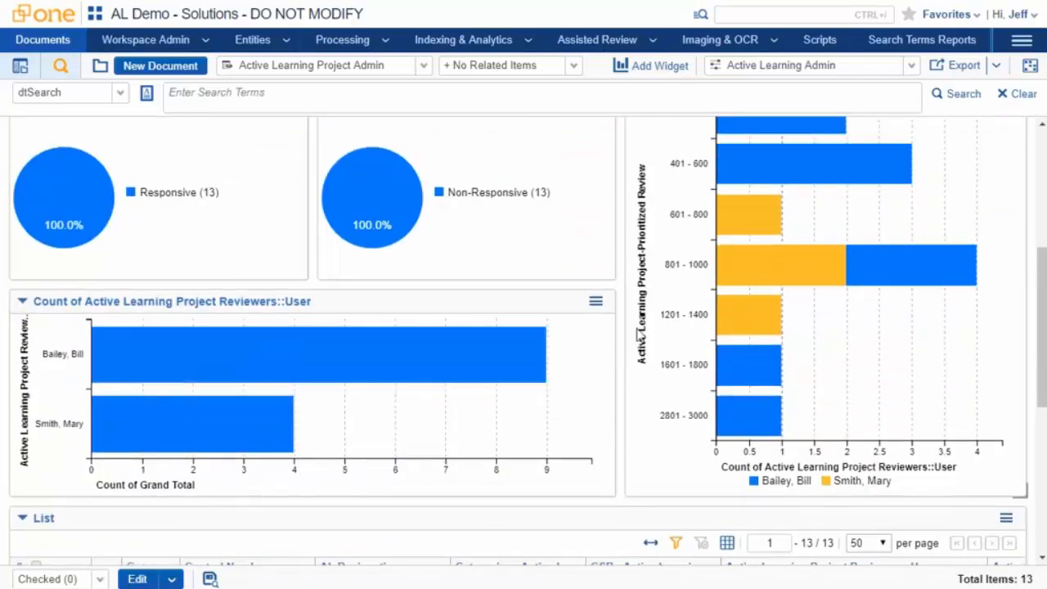
Examine the filtered document list, comparing AL Designation, category, rank and reviewer, and return to the category rank chart.
scroll(637, 319, "down", 4)
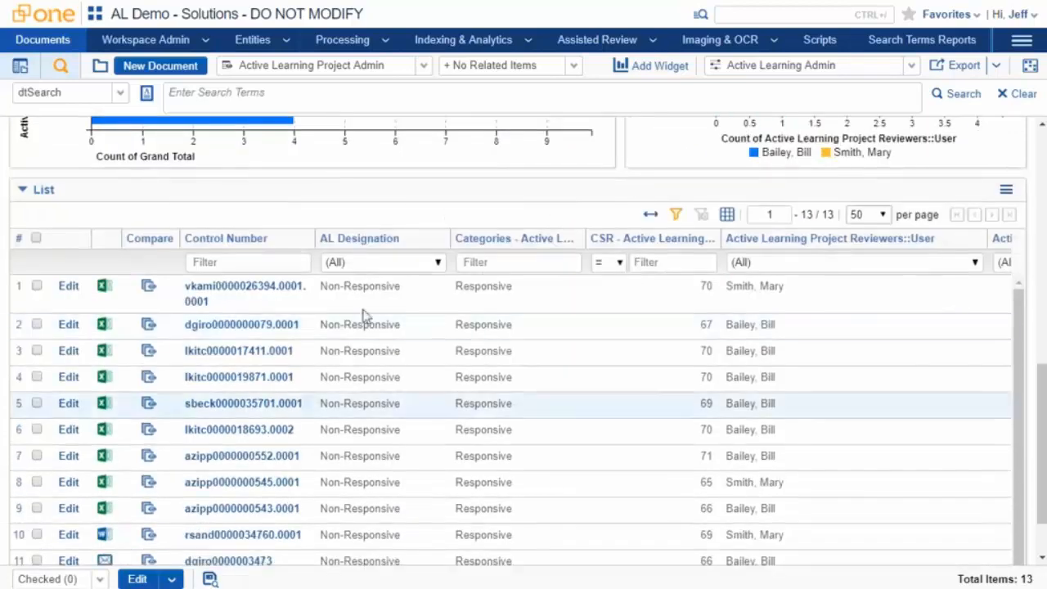
scroll(480, 401, "down", 1)
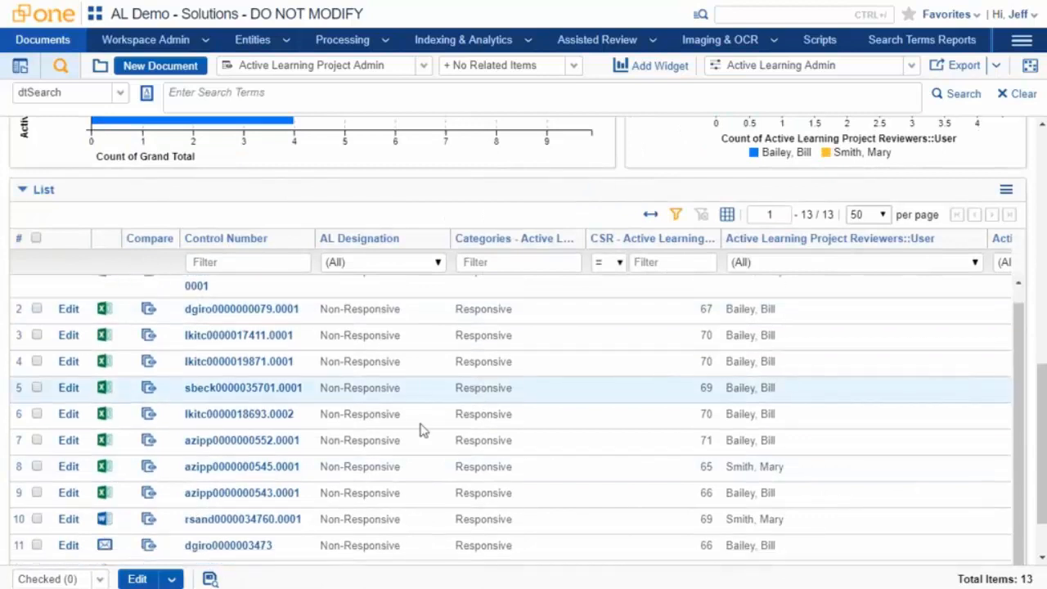
scroll(421, 430, "up", 1)
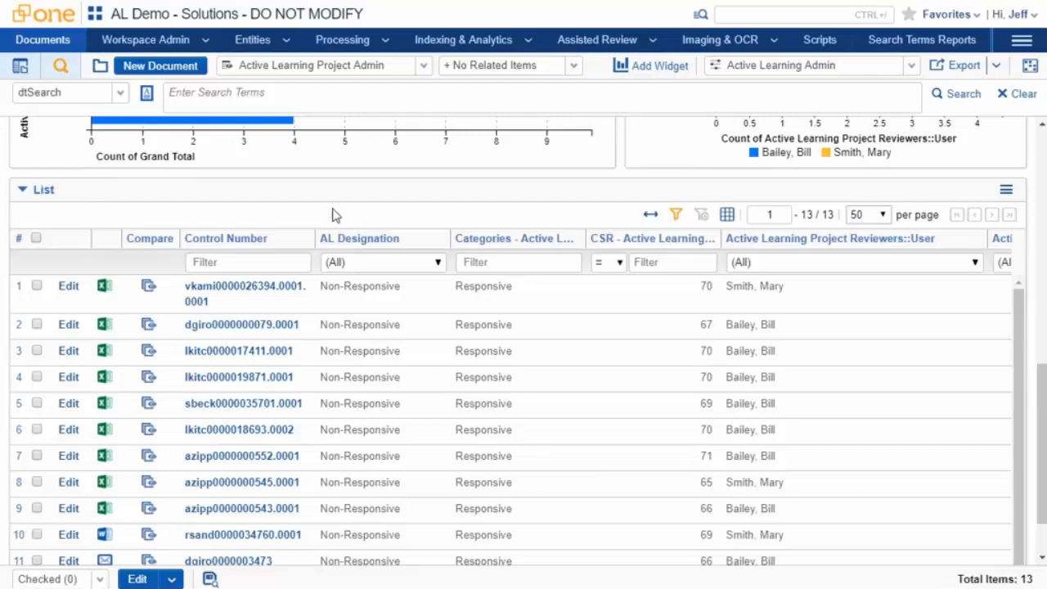
scroll(333, 242, "down", 1)
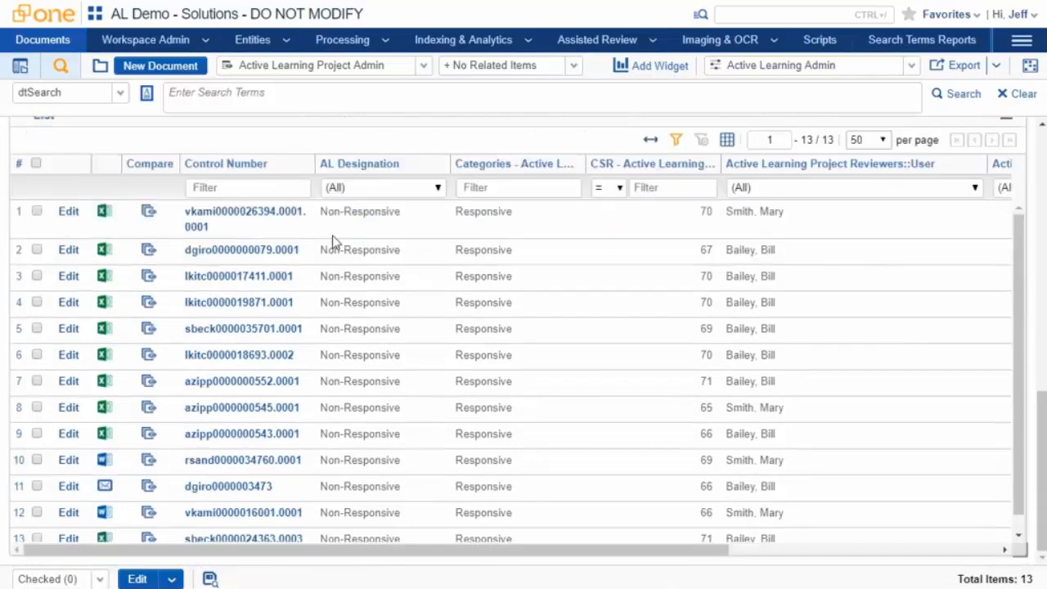
scroll(333, 243, "up", 10)
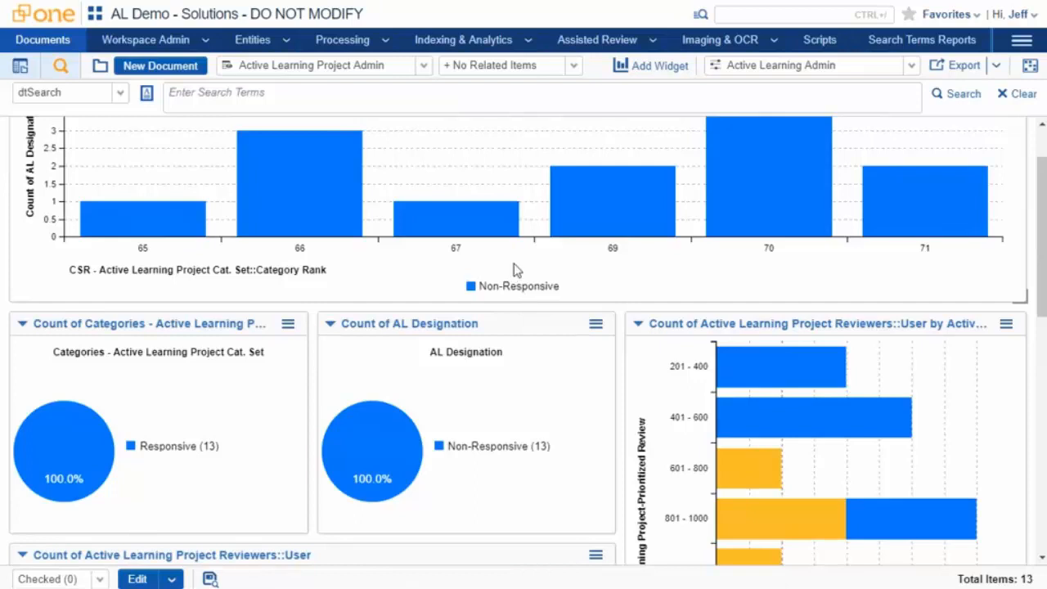
scroll(514, 264, "up", 1)
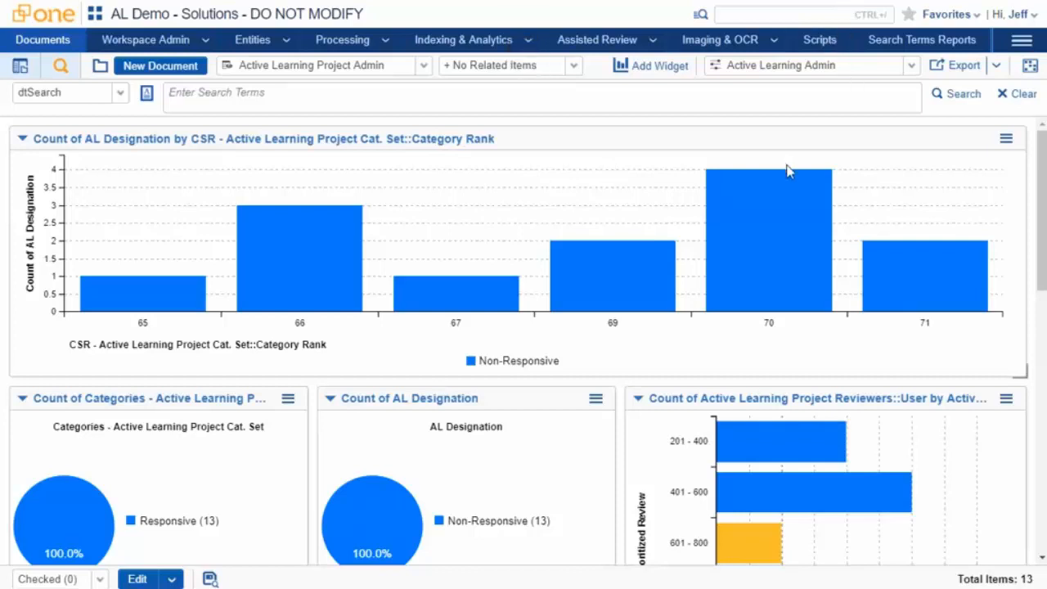
Leave the browser's full-screen mode and minimize it to return to the Active Learning Demo presentation slide.
key("F11")
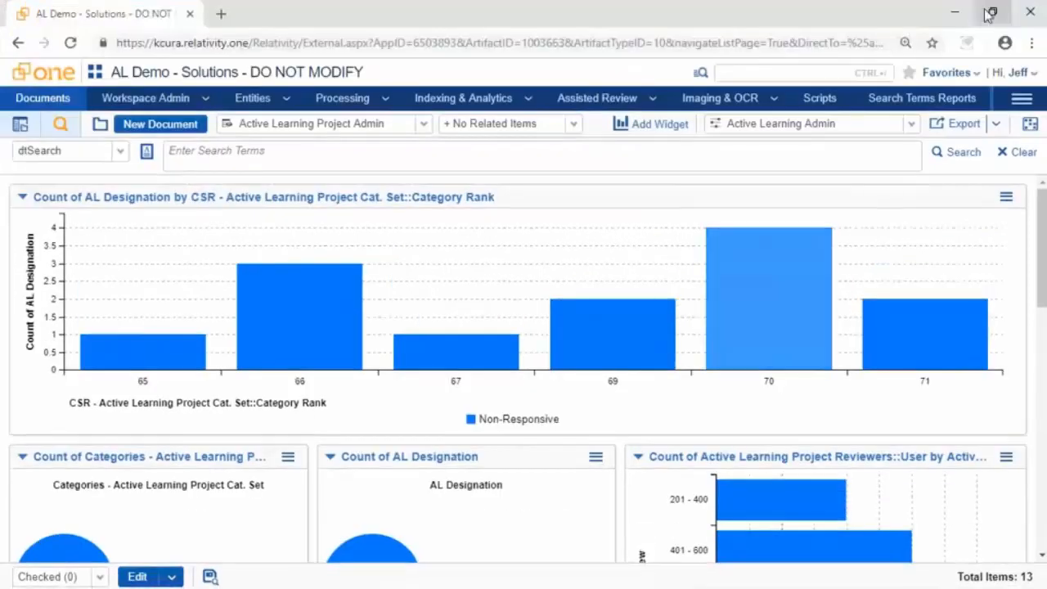
left_click(959, 15)
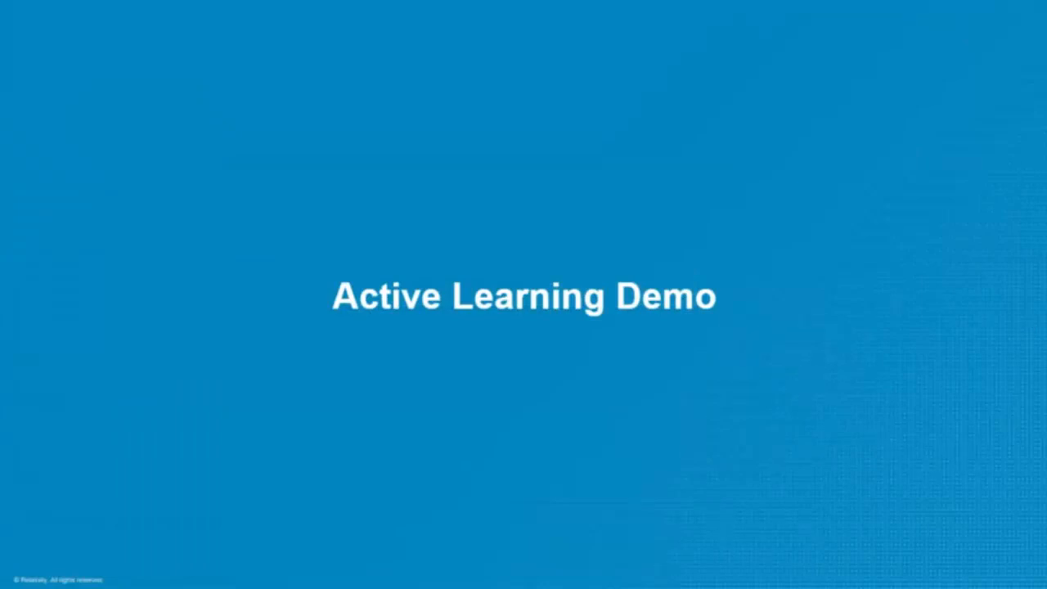